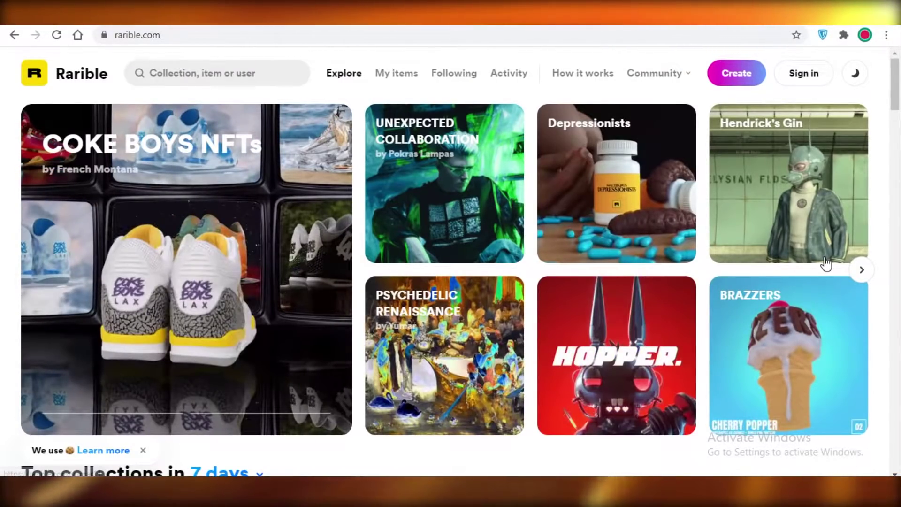
- Scroll through the current Rarible page to review its content
scroll(831, 194, down, 5)
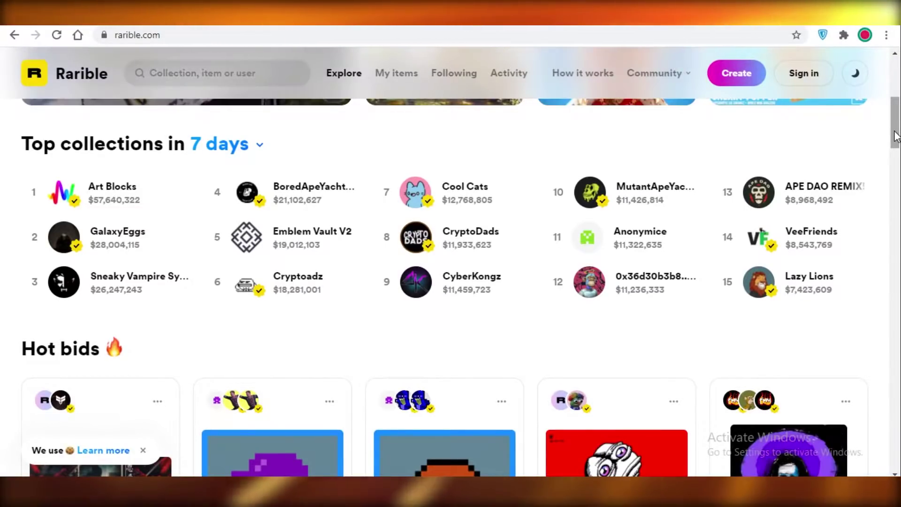
scroll(588, 294, down, 3)
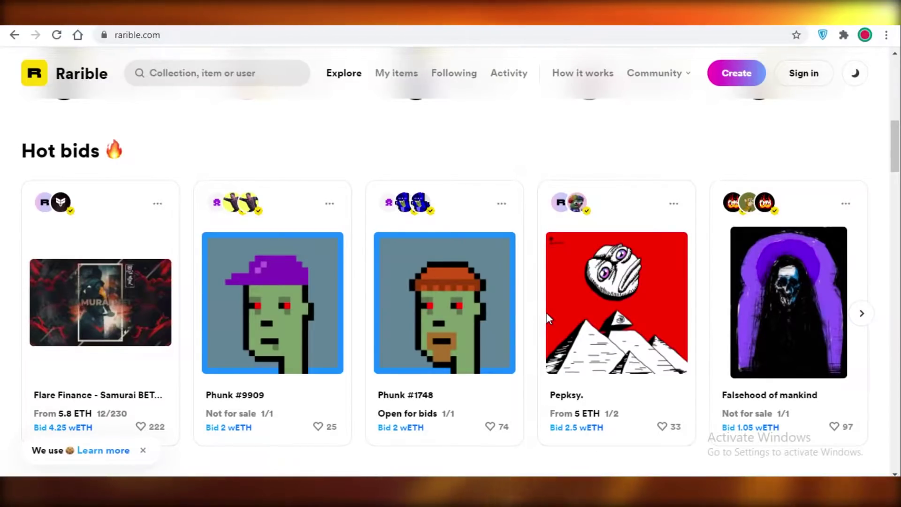
scroll(546, 313, down, 1)
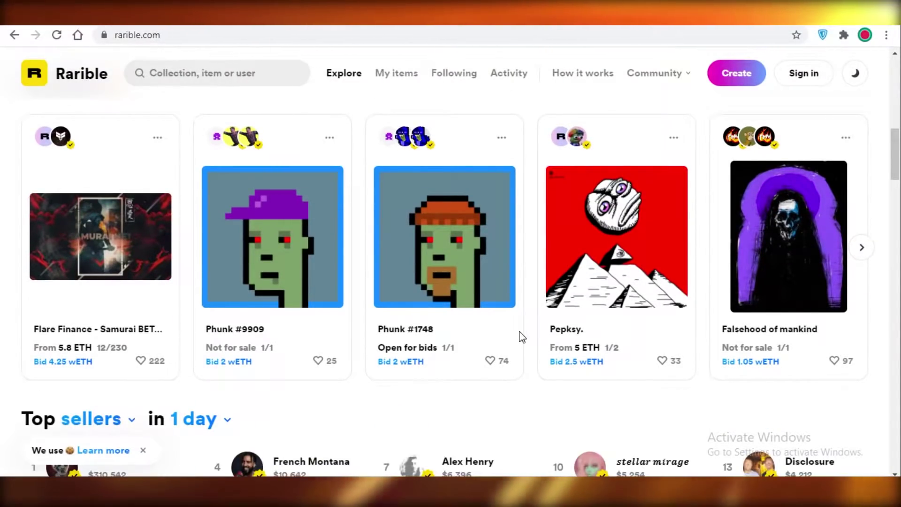
scroll(501, 320, down, 1)
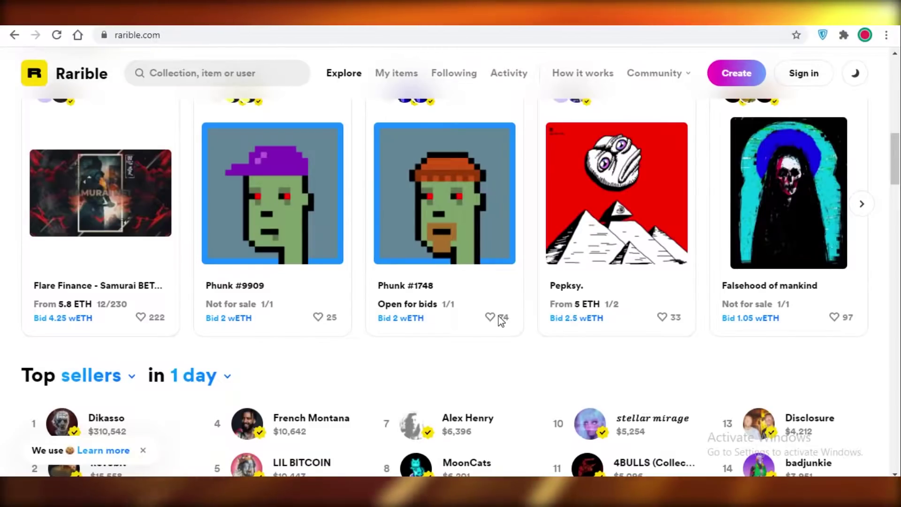
scroll(412, 387, down, 3)
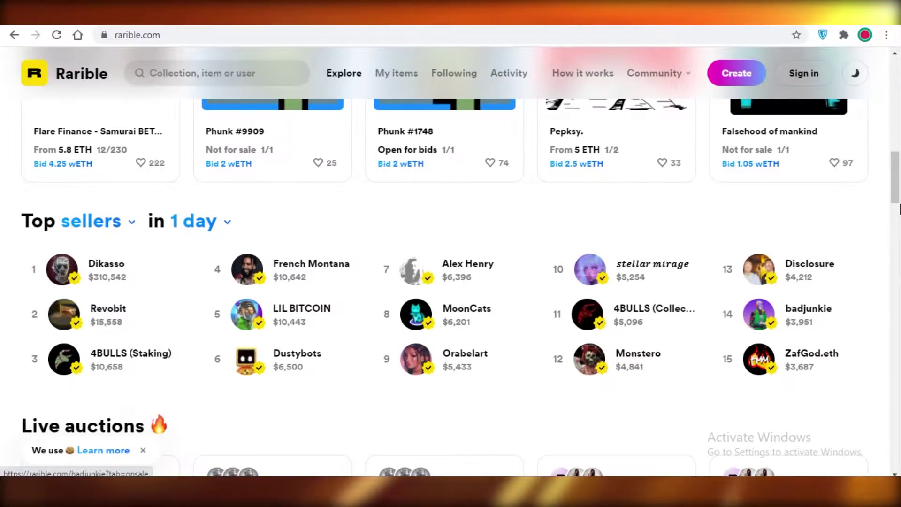
scroll(571, 264, up, 20)
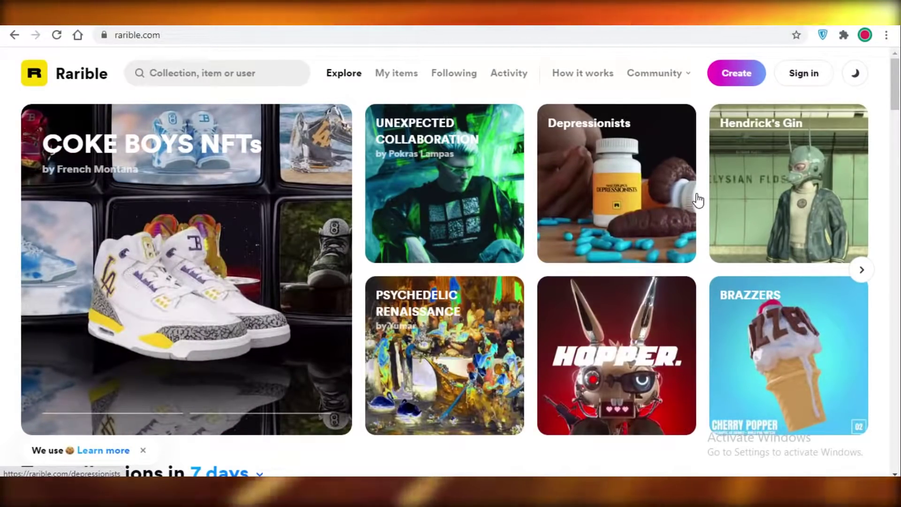
scroll(873, 181, down, 5)
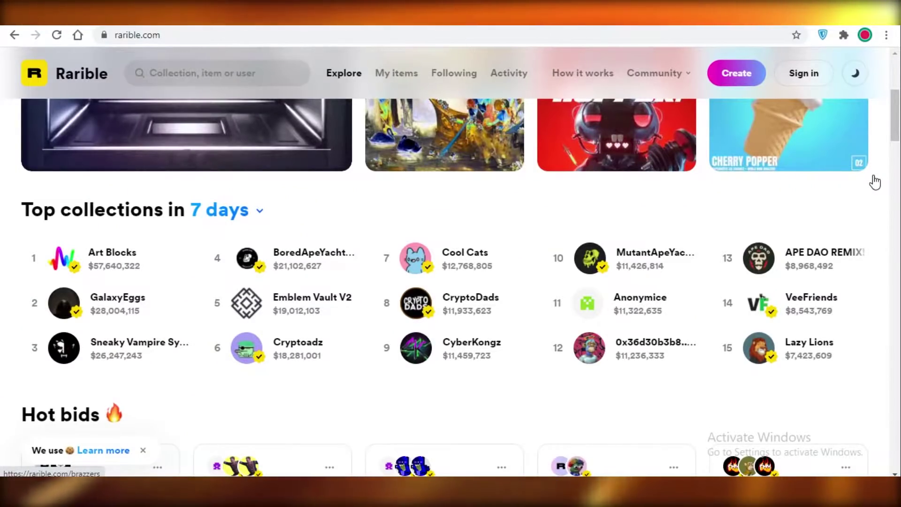
scroll(874, 188, down, 10)
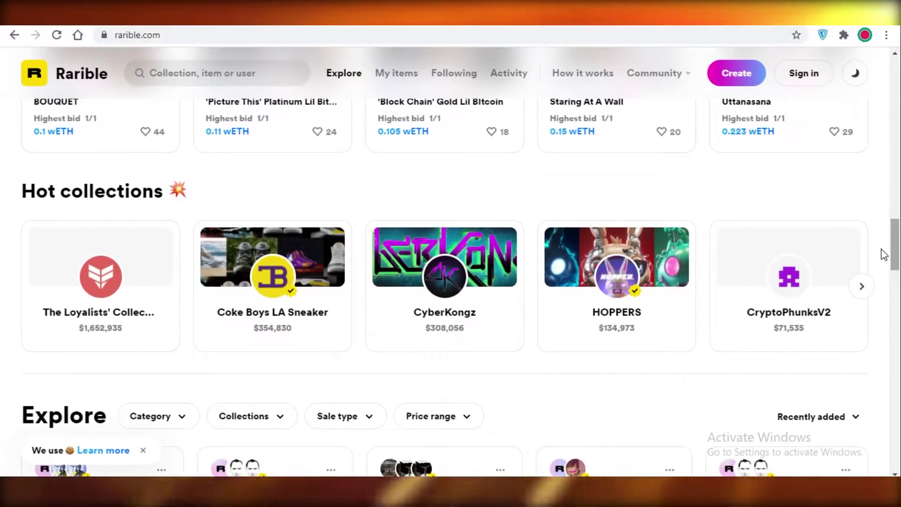
drag(894, 253, 896, 101)
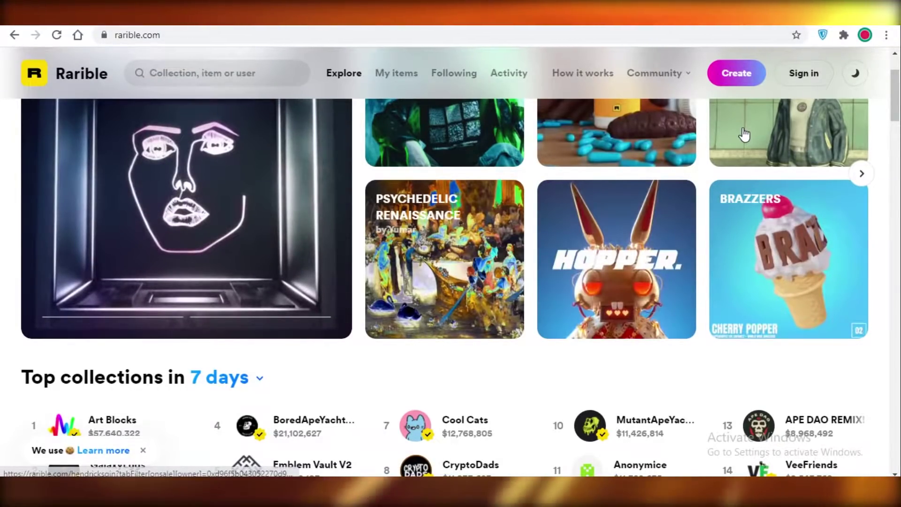
scroll(770, 237, up, 2)
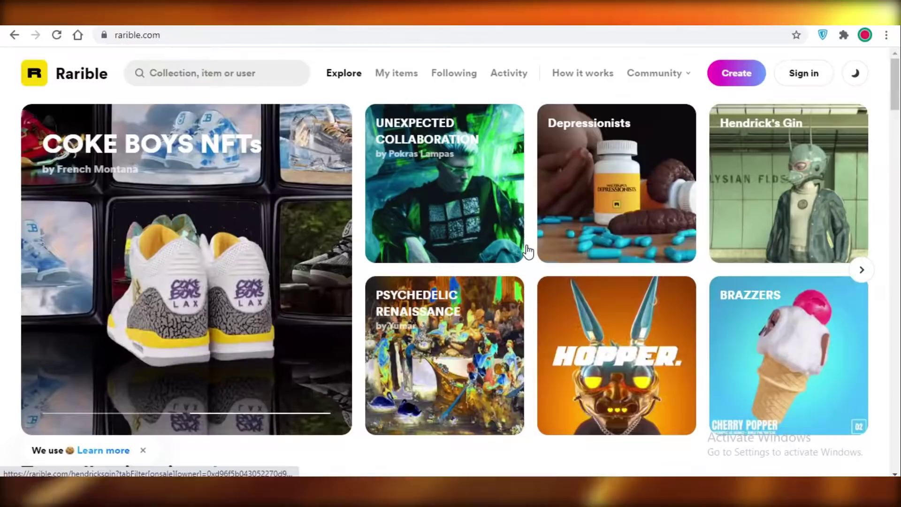
drag(895, 68, 897, 107)
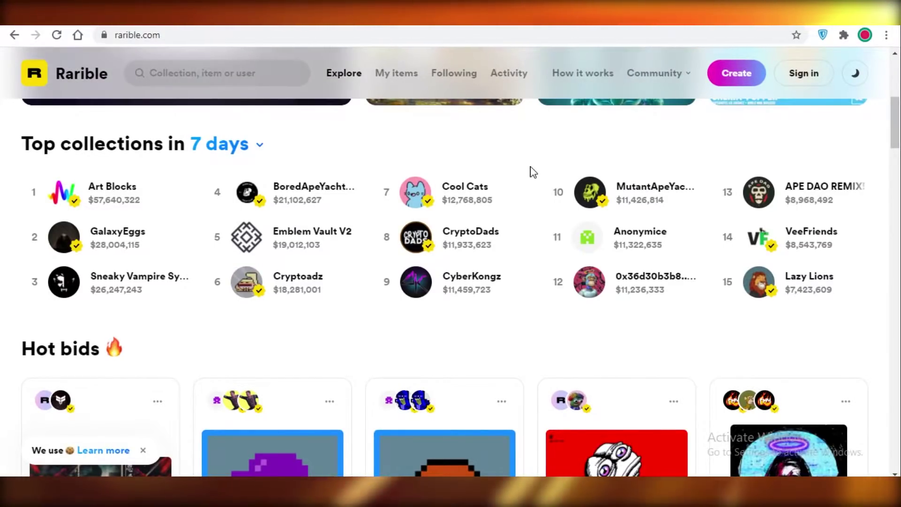
scroll(202, 208, down, 1)
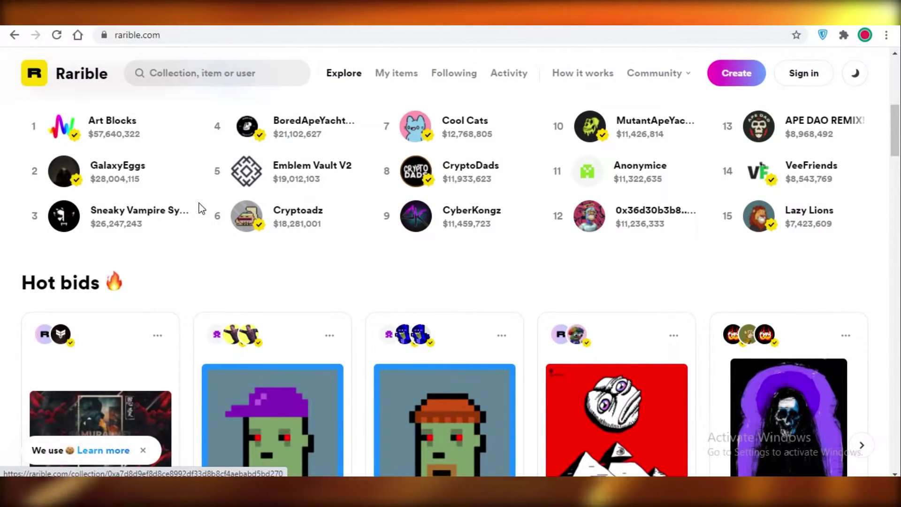
scroll(496, 222, down, 8)
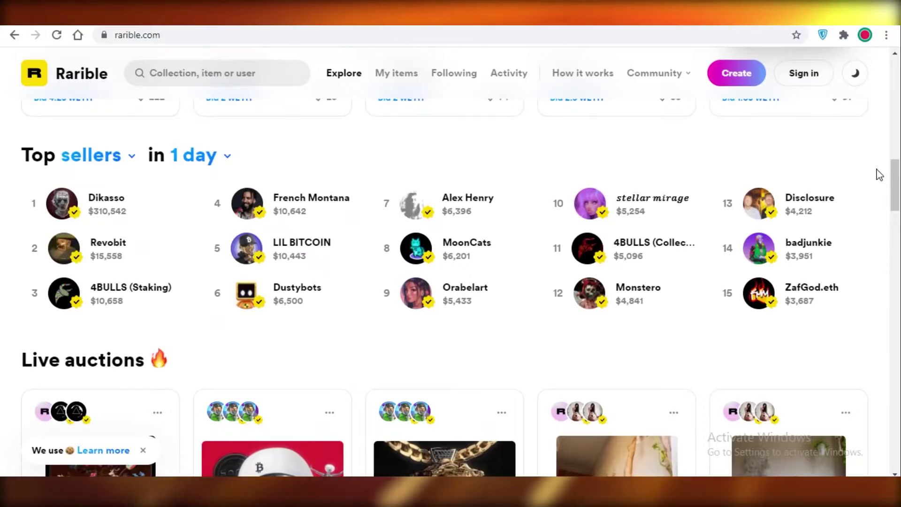
scroll(898, 200, down, 1)
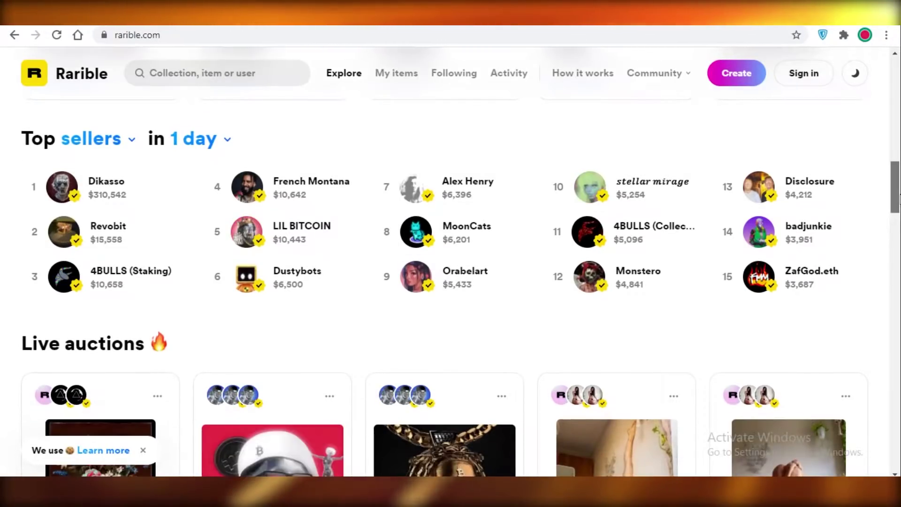
scroll(490, 232, up, 3)
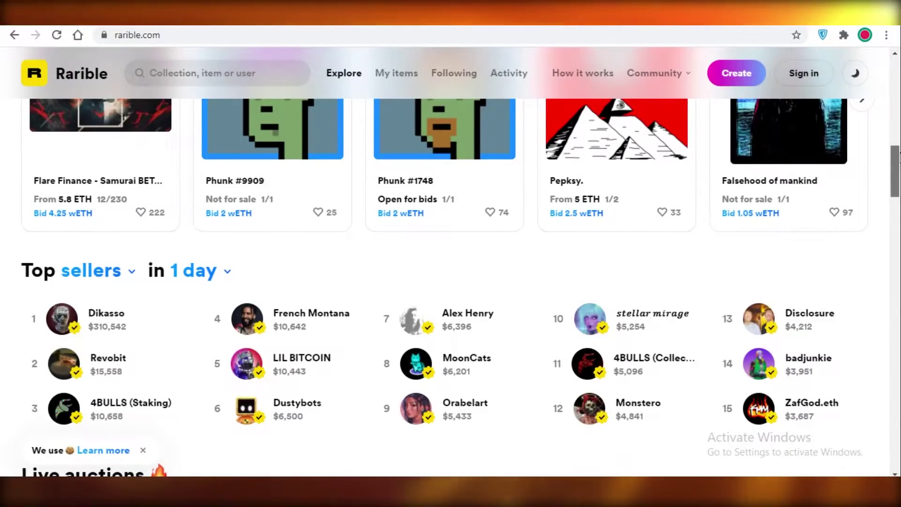
drag(899, 159, 899, 155)
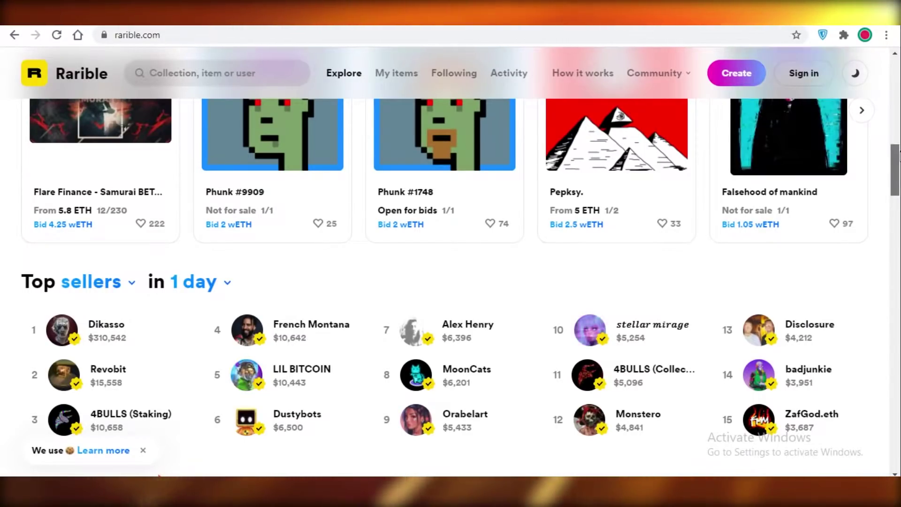
drag(900, 158, 899, 71)
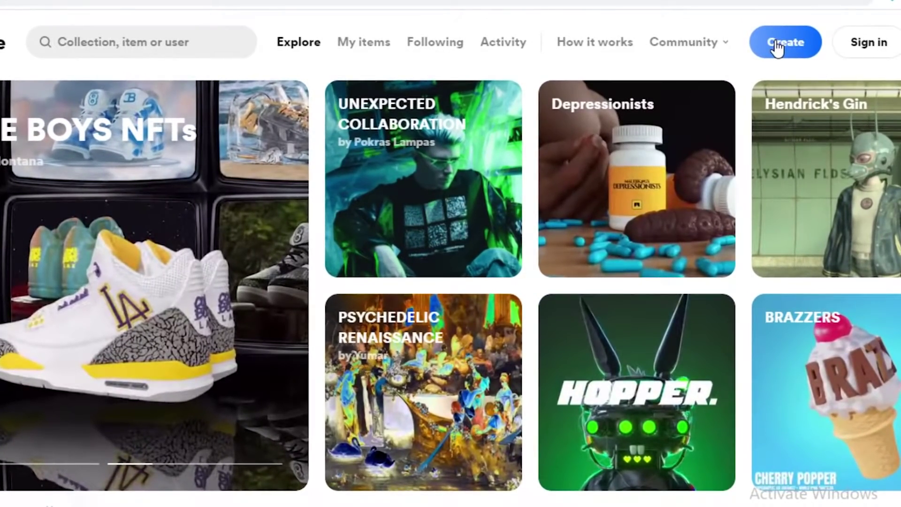
- Open the Create single collectible form and look through its fields
click(776, 47)
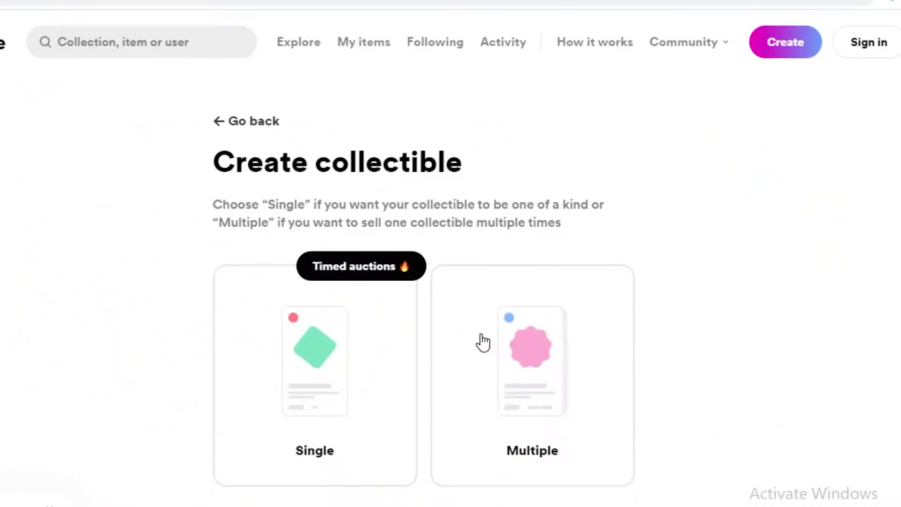
scroll(483, 342, down, 2)
scroll(493, 302, up, 2)
scroll(598, 289, down, 6)
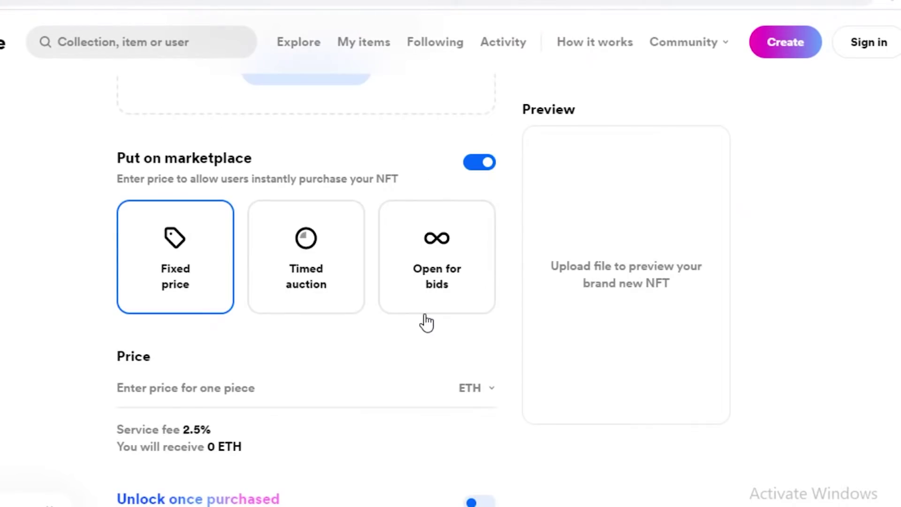
scroll(427, 323, down, 8)
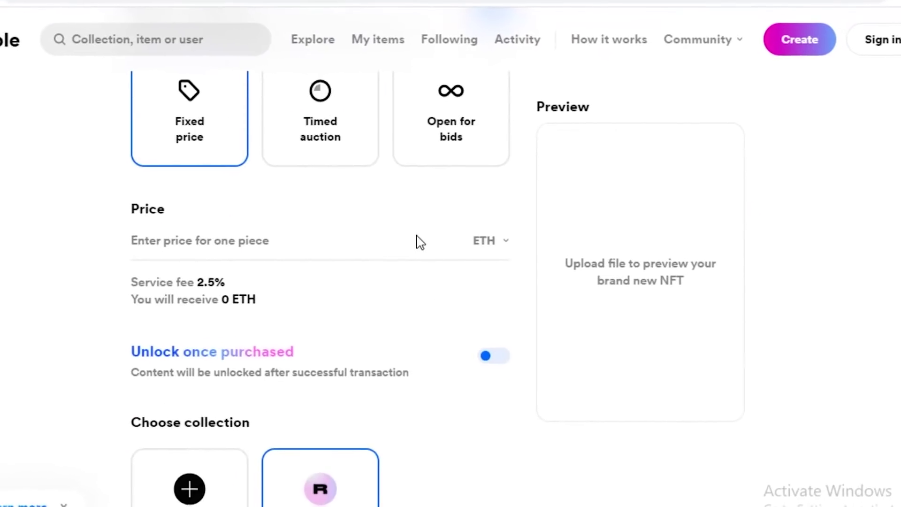
scroll(368, 306, up, 11)
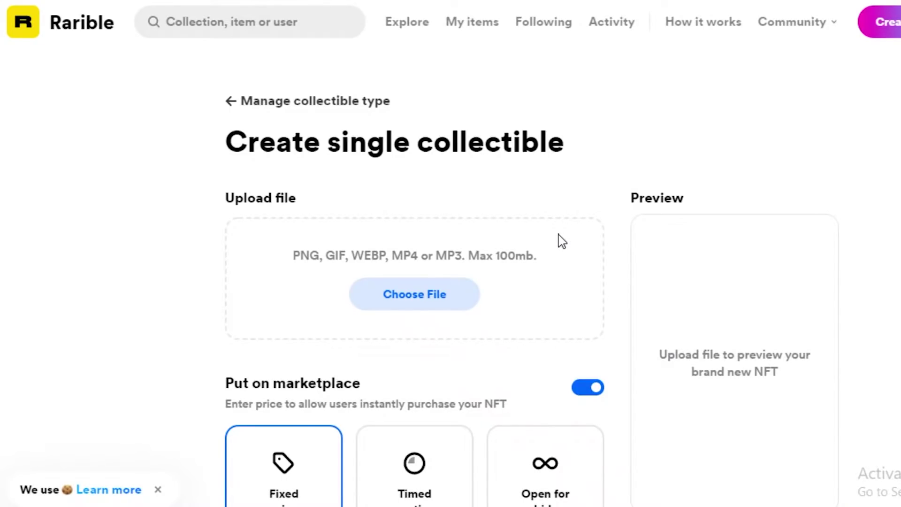
scroll(562, 241, down, 10)
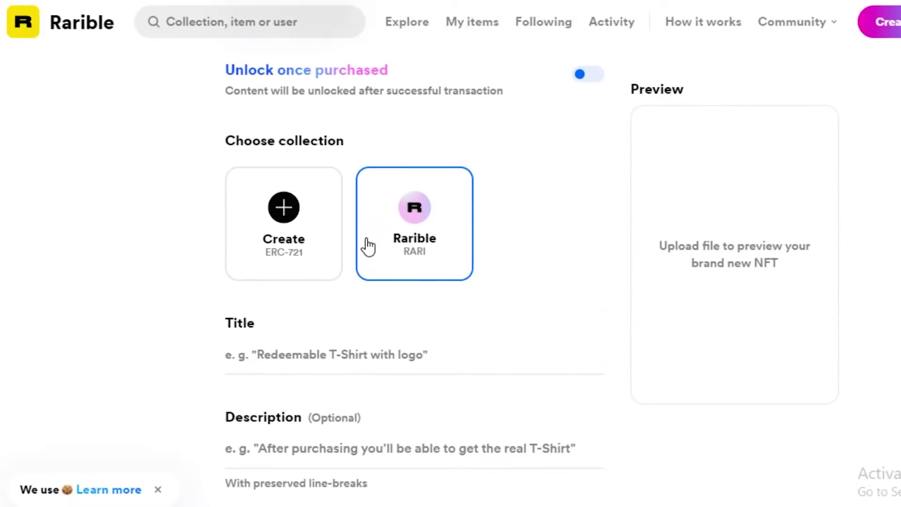
scroll(364, 249, up, 4)
scroll(643, 237, up, 10)
scroll(624, 283, down, 5)
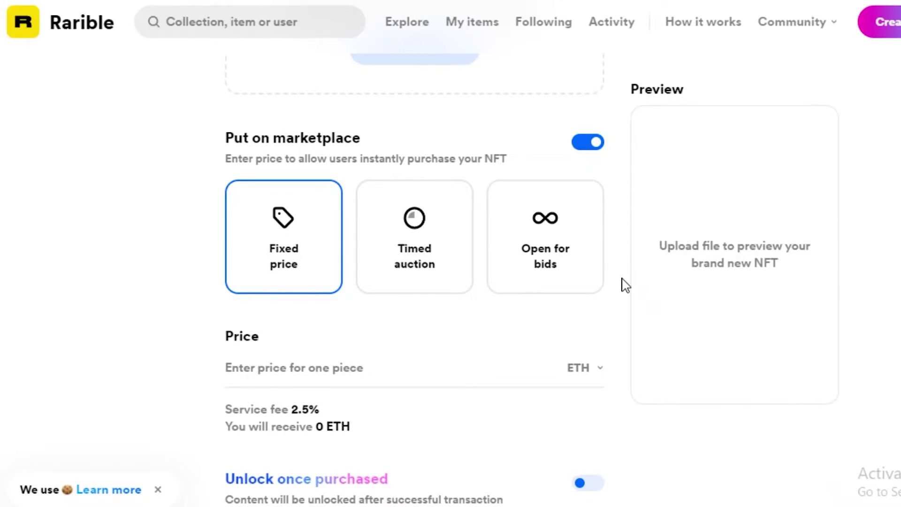
scroll(625, 285, down, 7)
scroll(424, 430, up, 10)
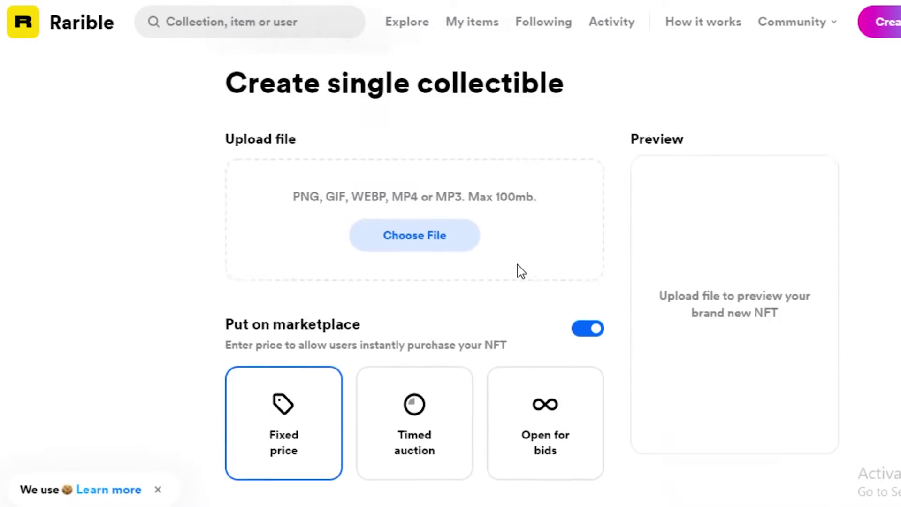
scroll(521, 272, up, 2)
scroll(237, 207, down, 8)
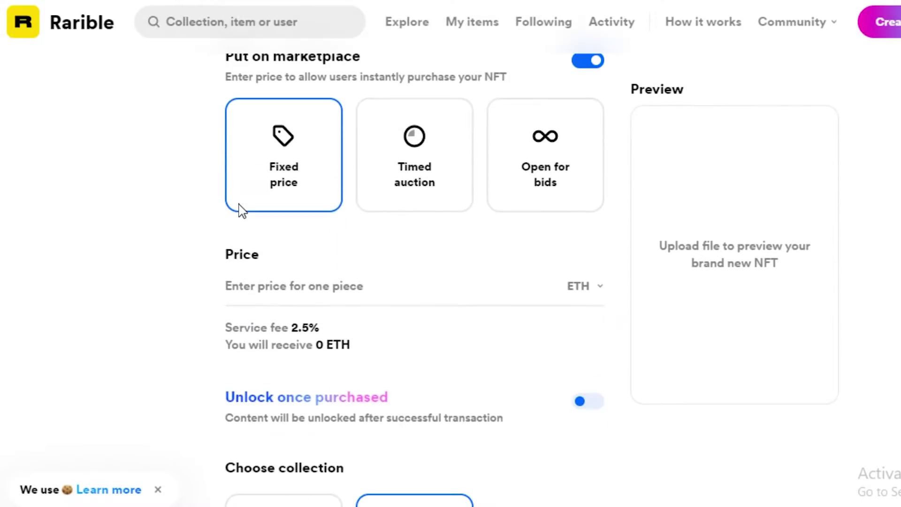
scroll(238, 205, up, 8)
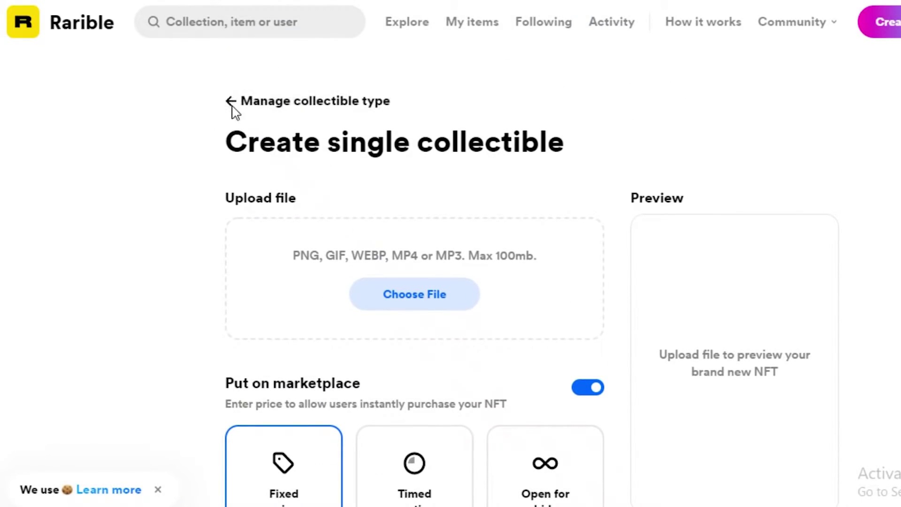
- Switch the collectible type from Single to Multiple via Manage collectible type
click(233, 107)
scroll(710, 207, down, 3)
scroll(617, 309, up, 3)
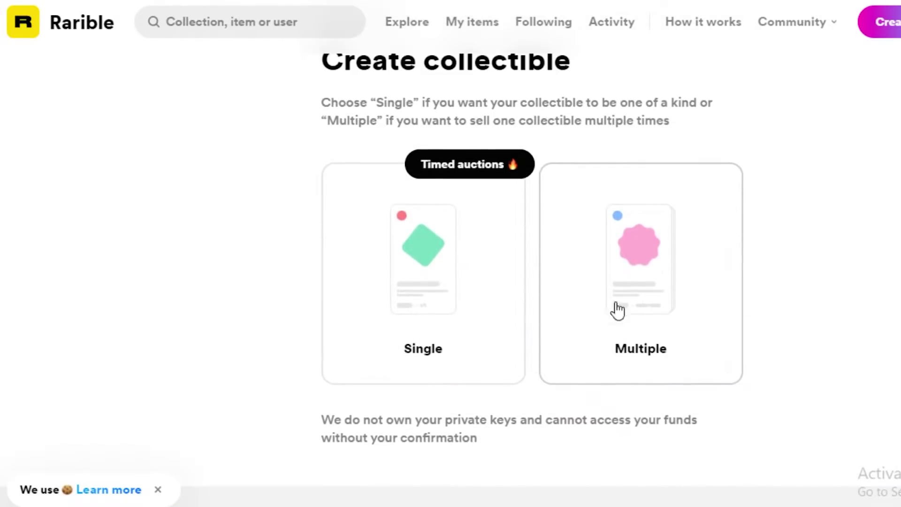
click(617, 310)
scroll(419, 246, down, 3)
scroll(421, 247, up, 3)
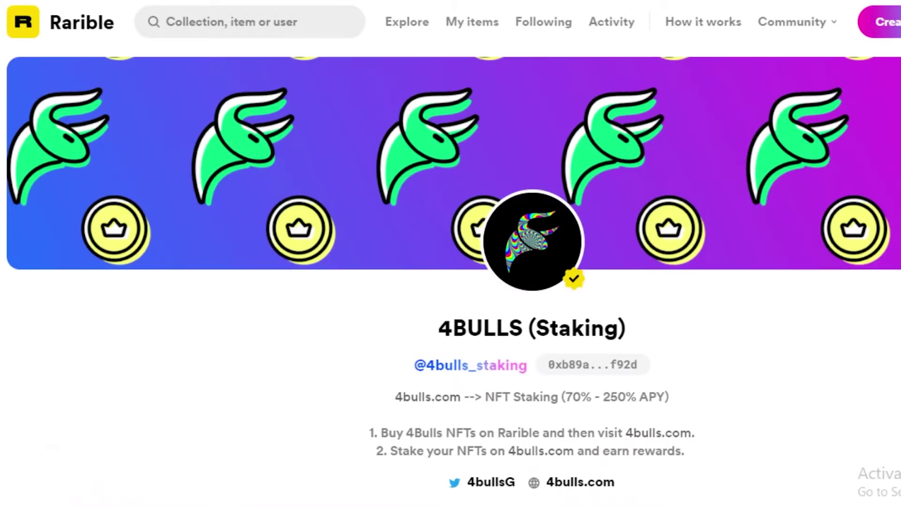
- Browse the verified 4BULLS profile, then the dustybots profile's seven created items
scroll(507, 150, down, 5)
scroll(468, 342, up, 4)
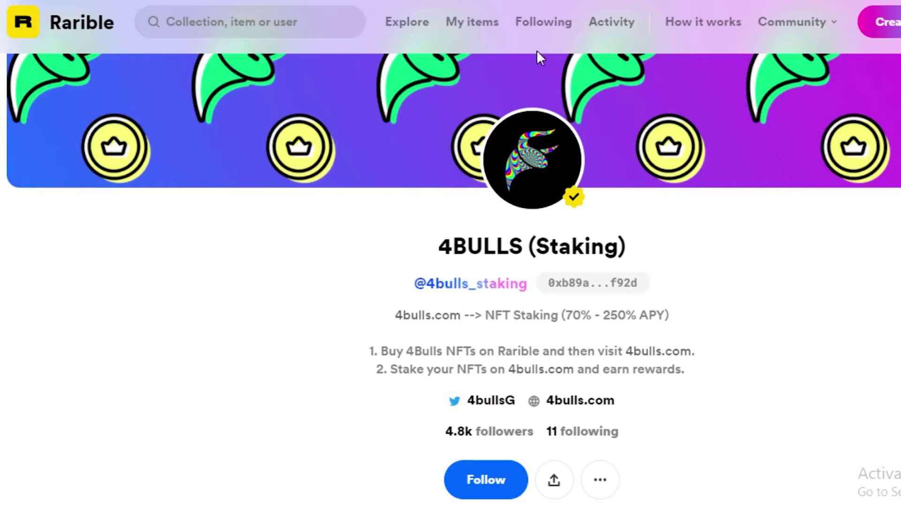
scroll(502, 292, down, 5)
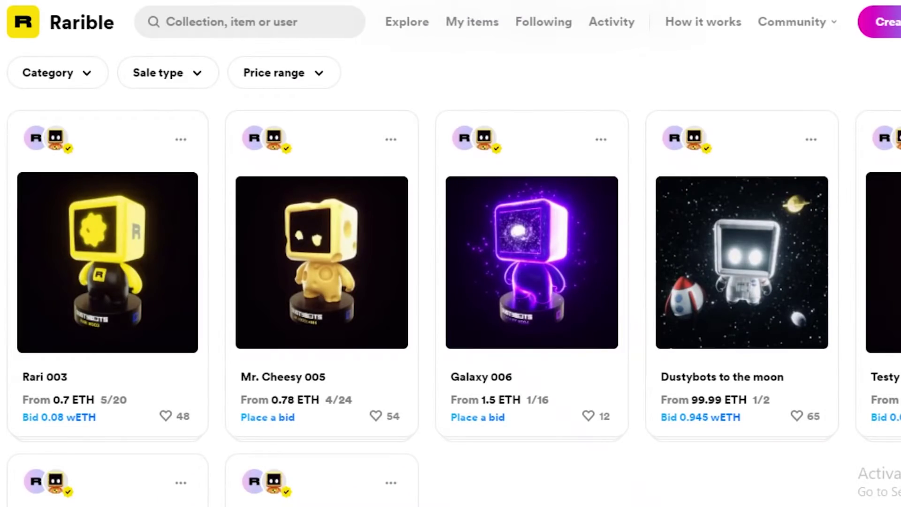
scroll(868, 225, up, 7)
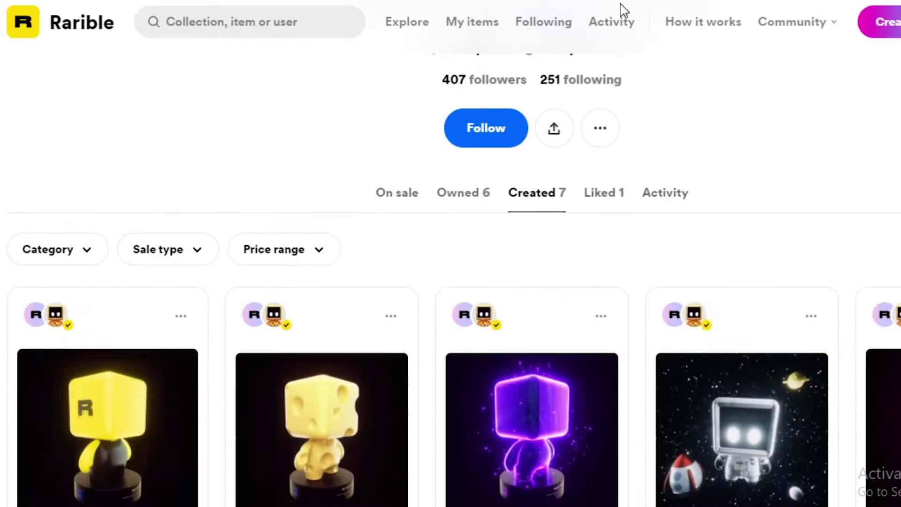
scroll(276, 441, down, 7)
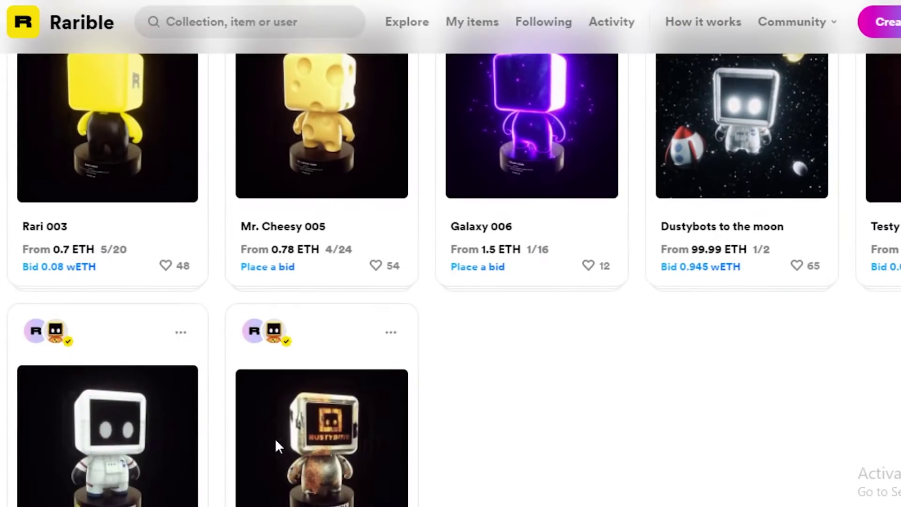
scroll(275, 438, down, 2)
scroll(754, 267, up, 10)
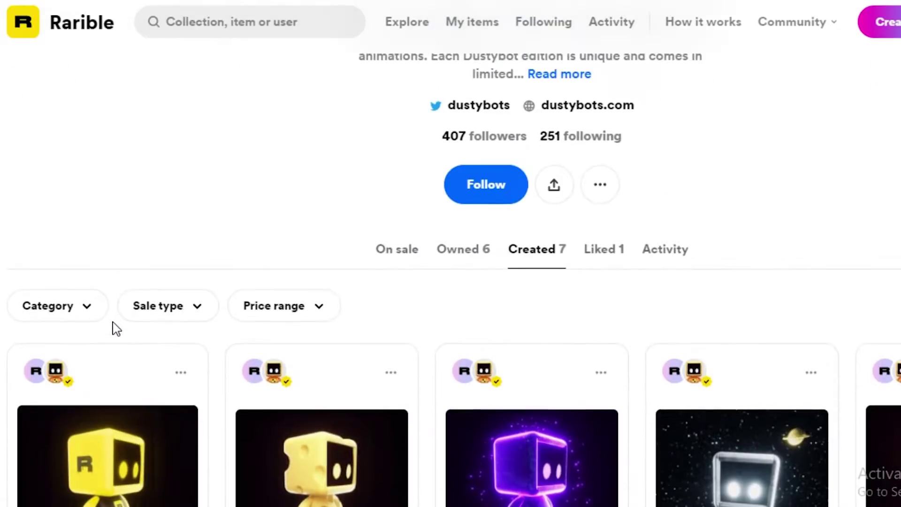
scroll(116, 328, up, 1)
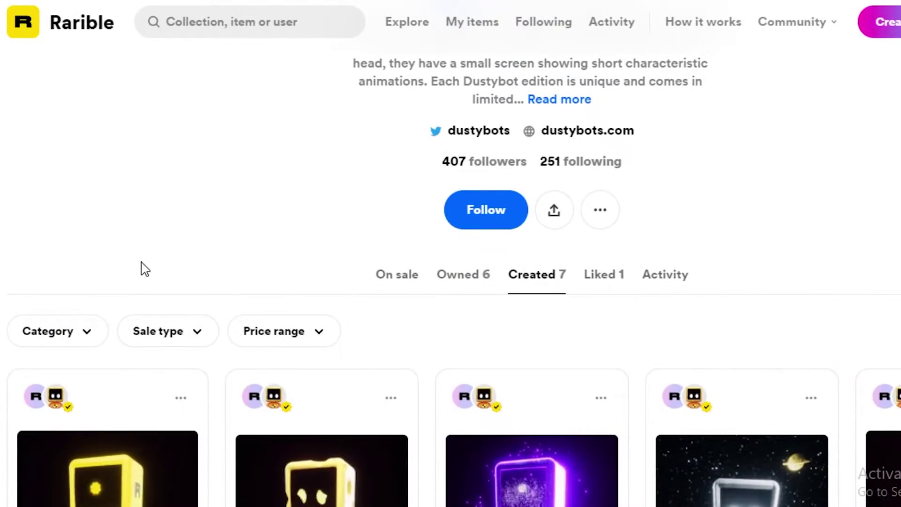
- Reload the dustybots profile page
key(F5)
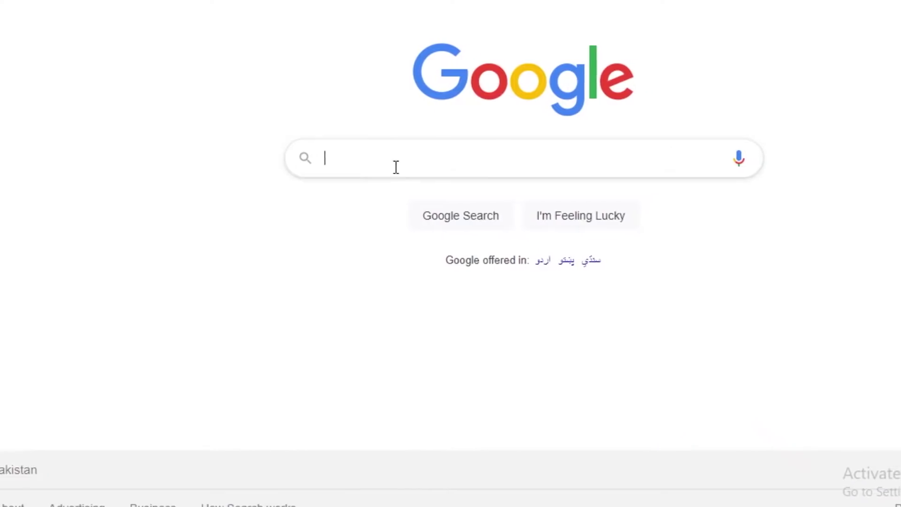
- Search 'rarible linktree' and open Rarible's official Linktree page to its Discord invite
text(rar)
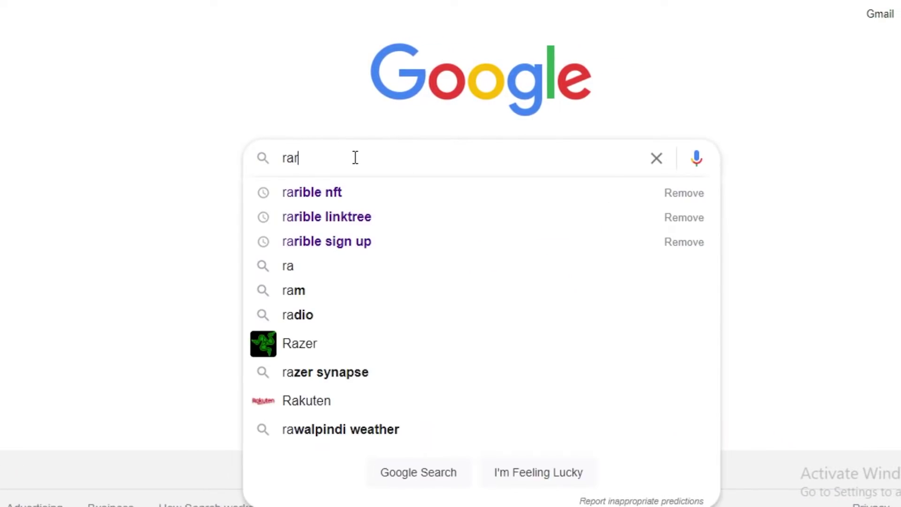
click(309, 216)
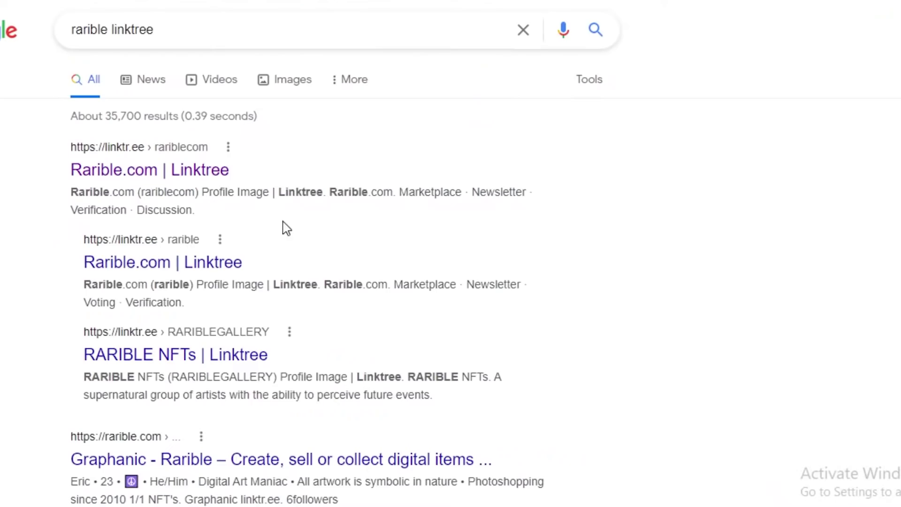
click(149, 175)
scroll(511, 140, down, 3)
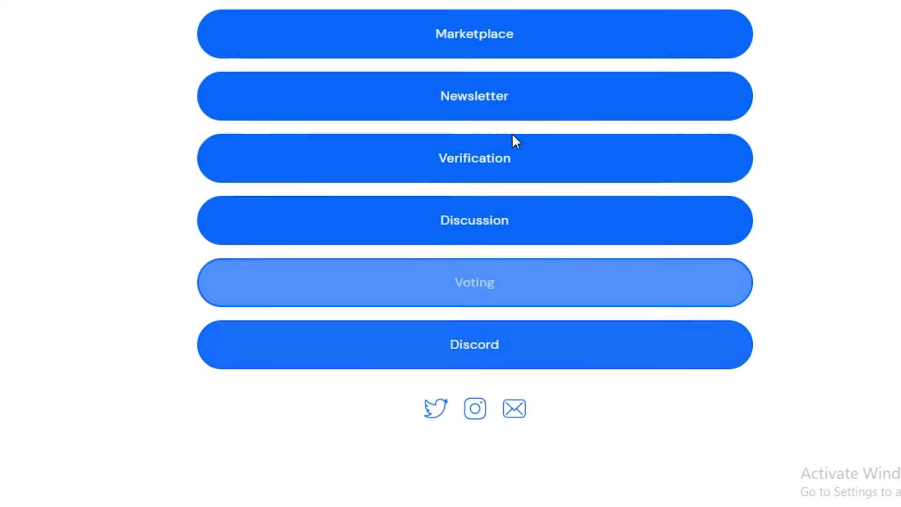
scroll(436, 365, up, 3)
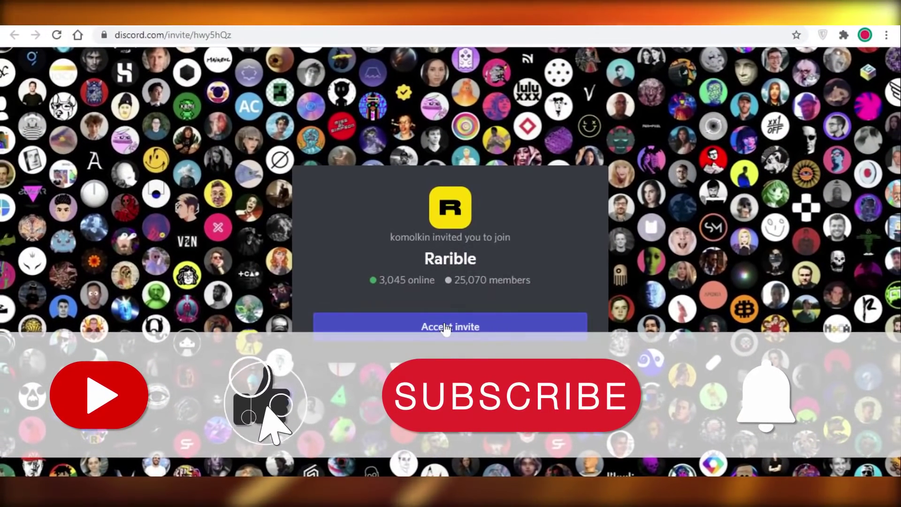
- Accept the Rarible Discord server invite and scroll through the server
click(449, 329)
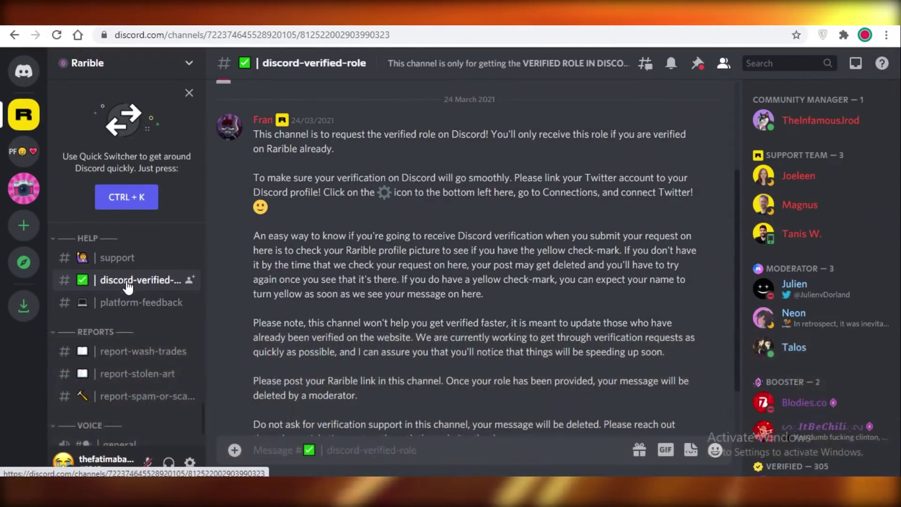
scroll(321, 309, up, 3)
scroll(321, 309, down, 2)
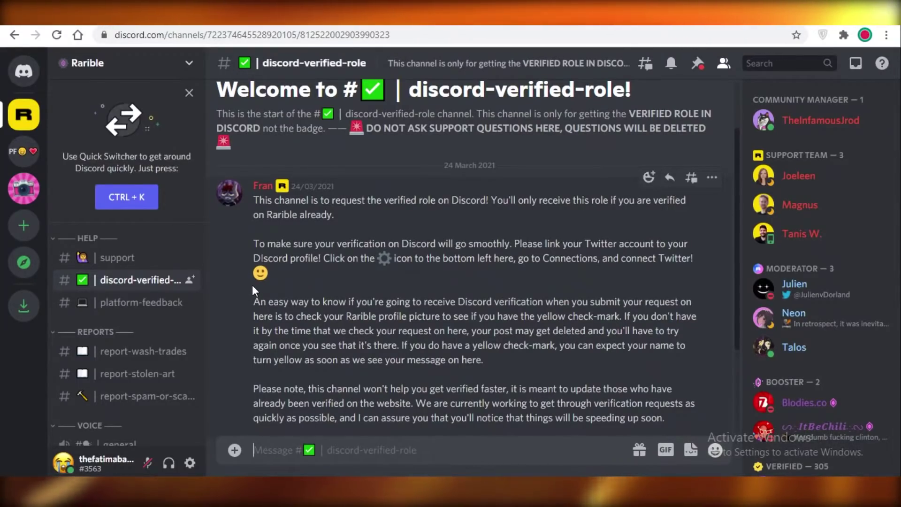
scroll(179, 361, down, 2)
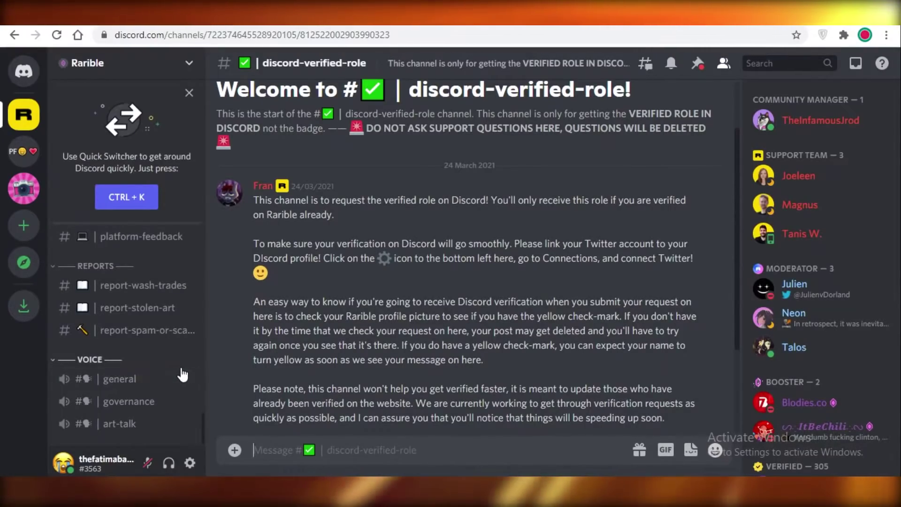
scroll(183, 362, up, 2)
scroll(178, 356, down, 10)
scroll(174, 354, up, 5)
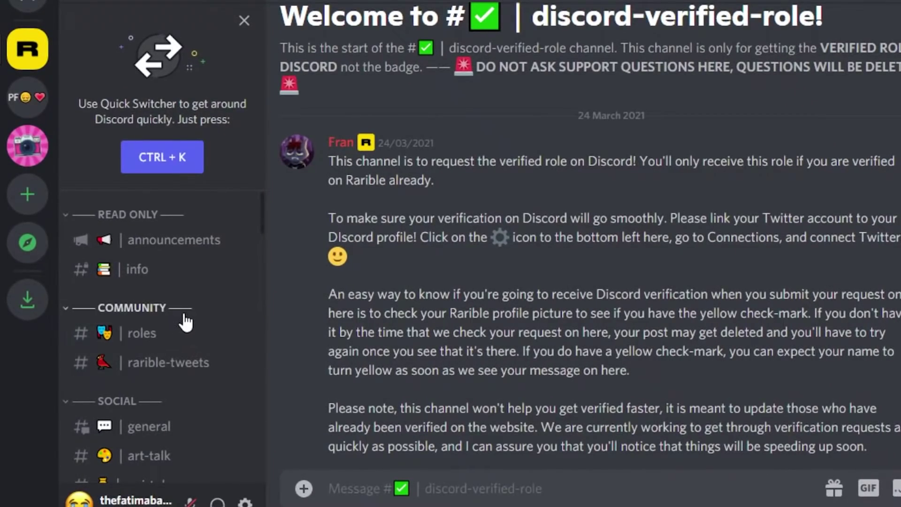
scroll(165, 279, down, 15)
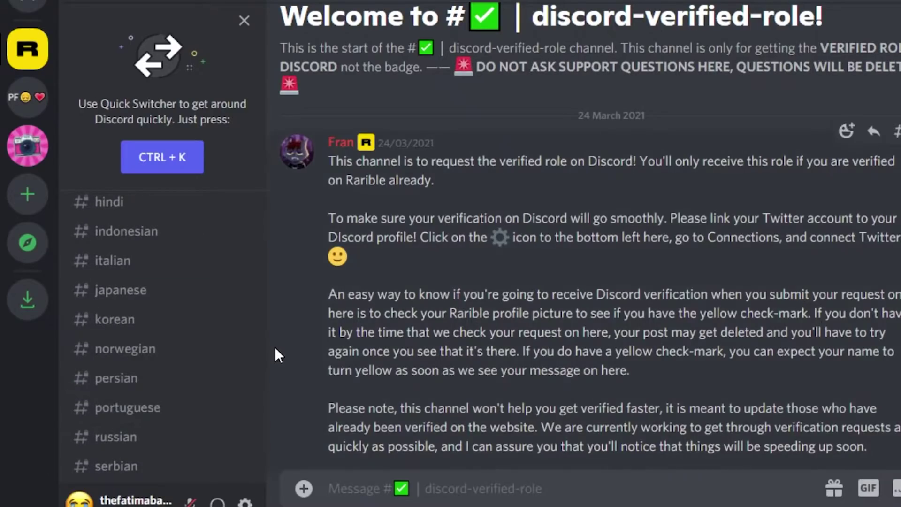
scroll(260, 365, down, 10)
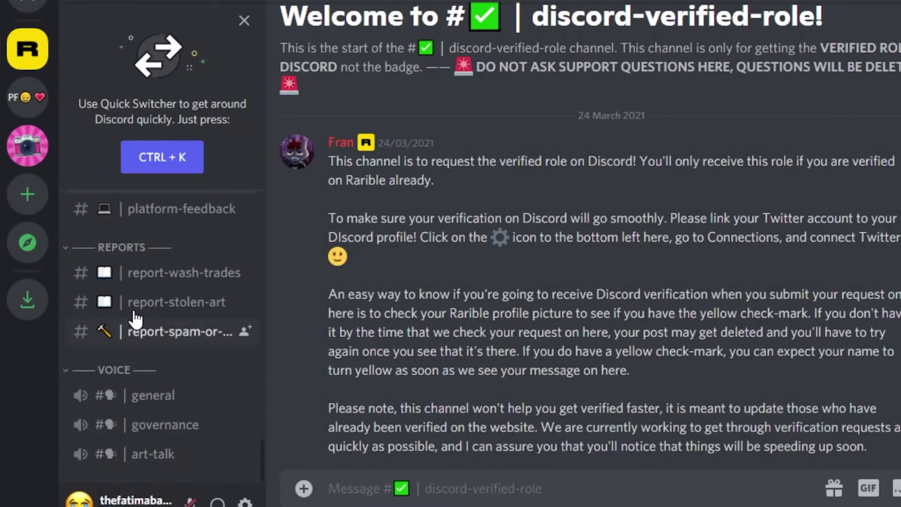
scroll(138, 258, up, 2)
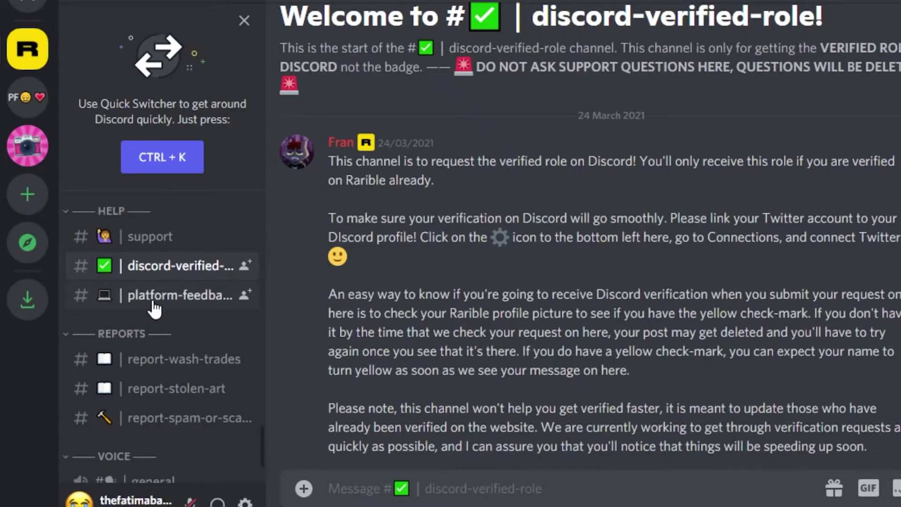
scroll(155, 310, up, 20)
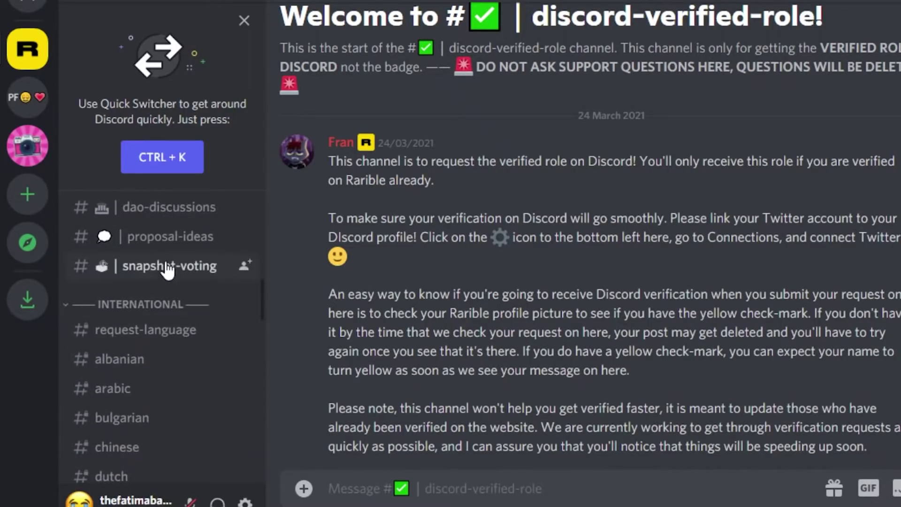
scroll(205, 219, up, 5)
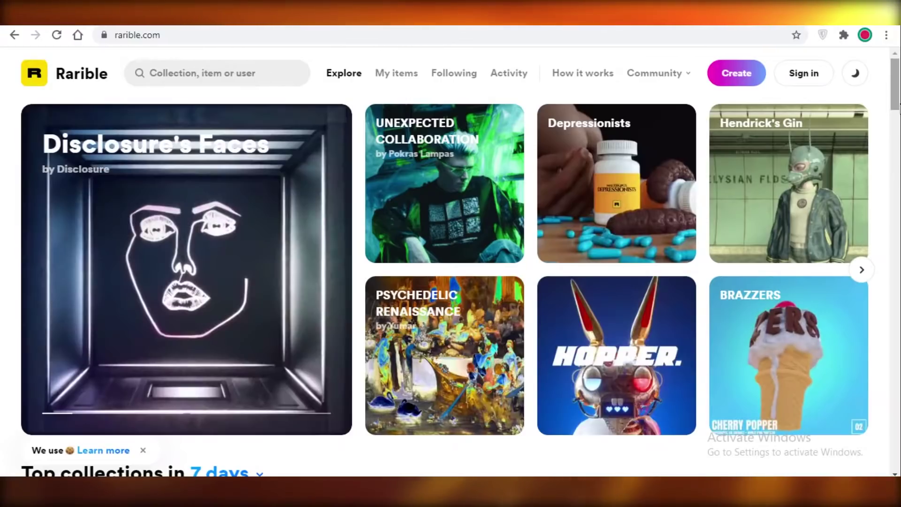
key(ctrl+Tab)
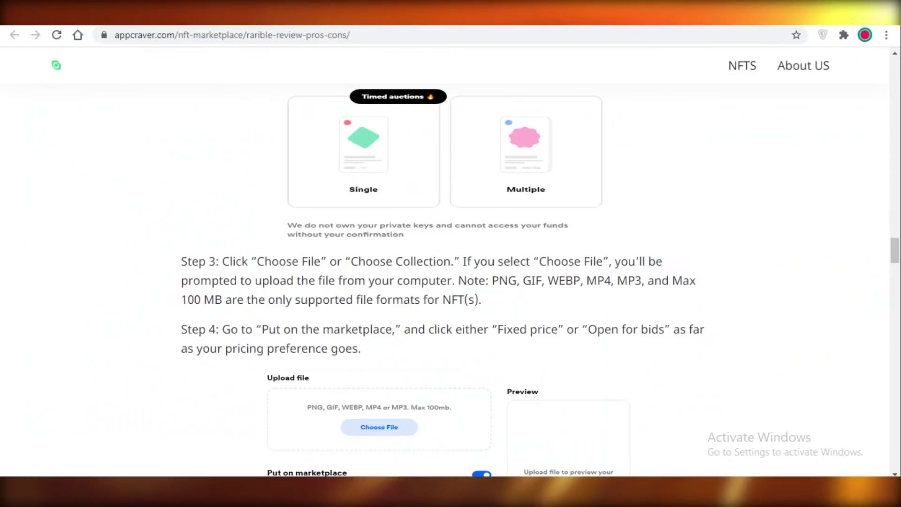
click(696, 34)
text(rarible twitter)
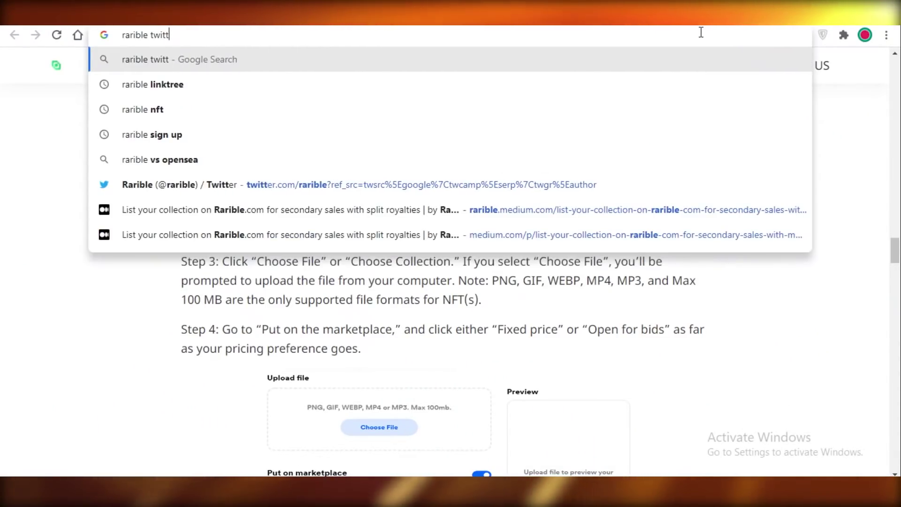
key(Return)
click(195, 195)
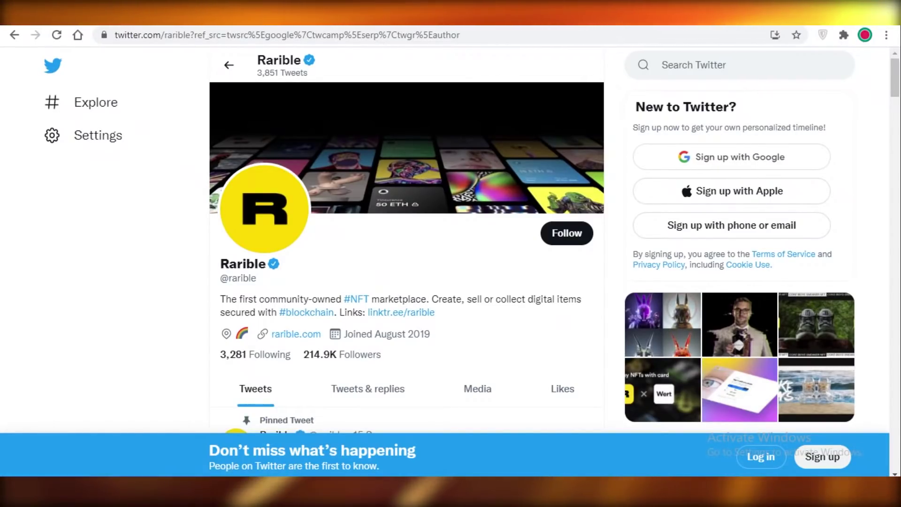
- Scroll down Rarible's verified Twitter profile
scroll(379, 337, down, 5)
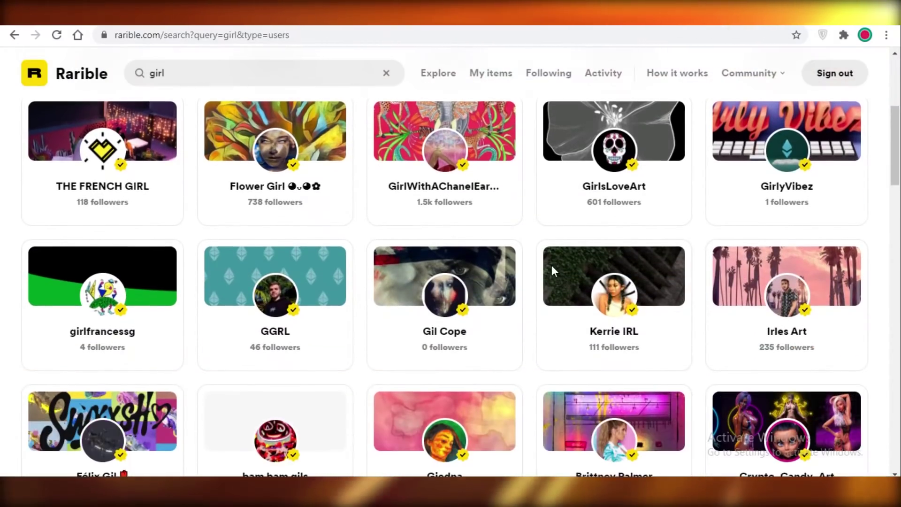
- Replace the 'girl' search with 'cat' and filter the results to Users
scroll(553, 271, up, 3)
scroll(157, 271, up, 3)
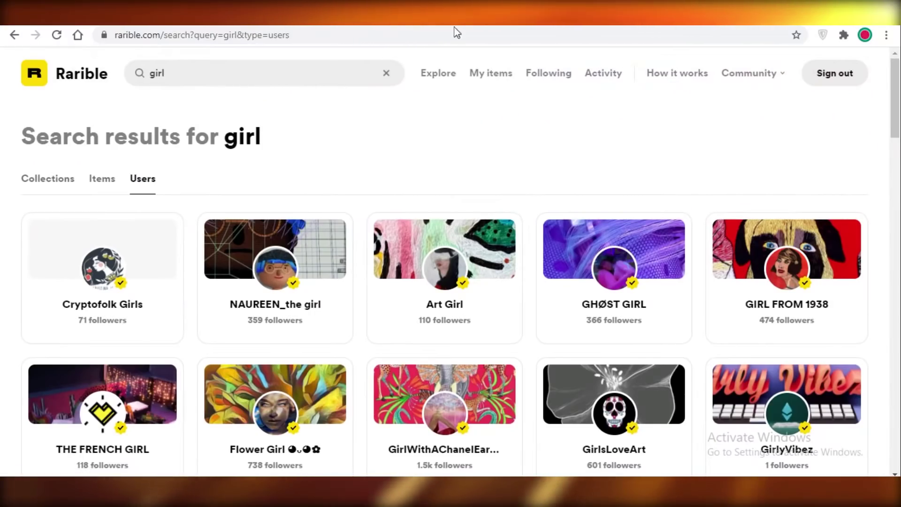
click(385, 72)
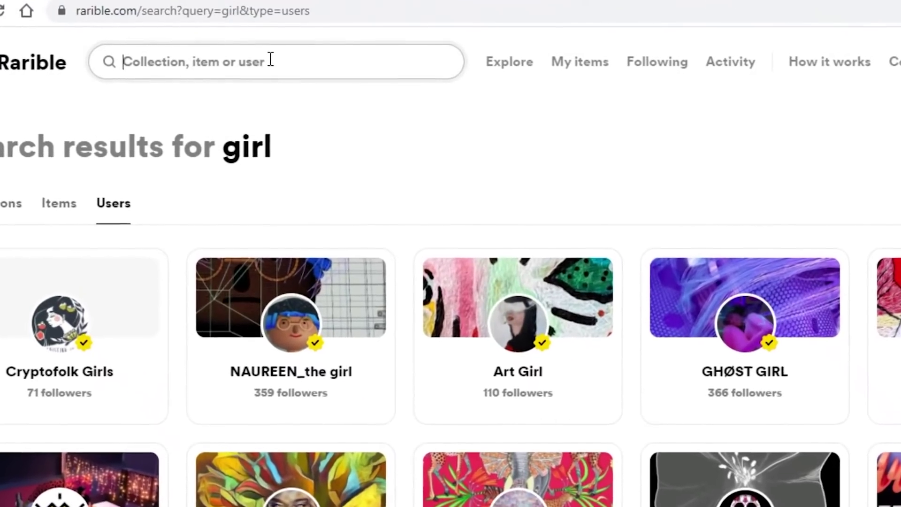
text(cat)
key(Return)
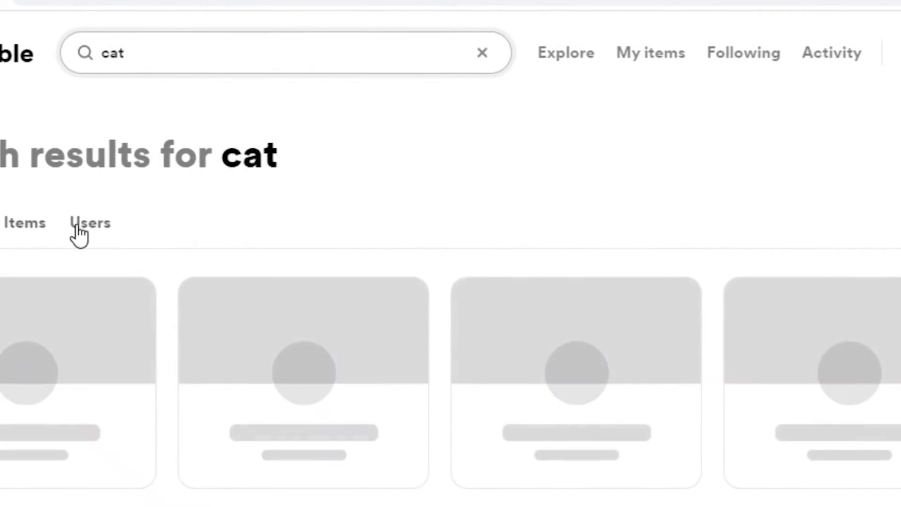
click(75, 226)
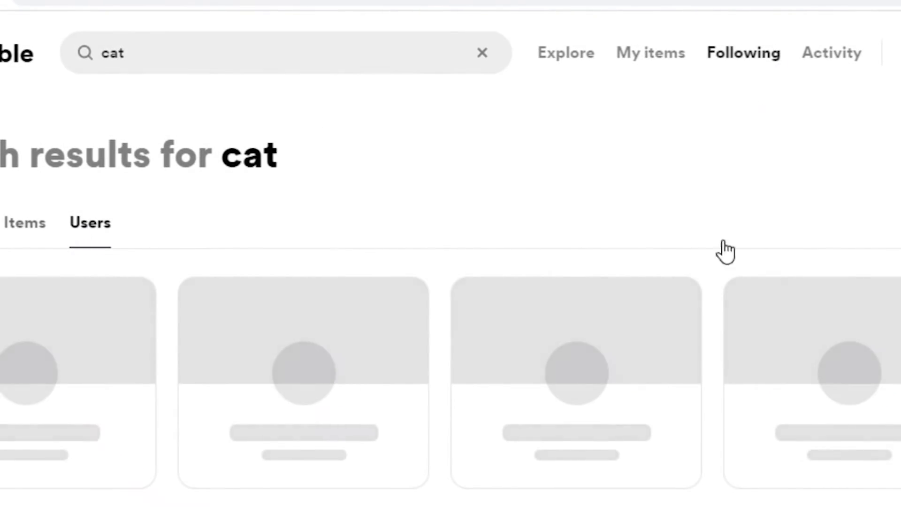
- Scroll through the 'cat' user results, noting their yellow verified badges
scroll(662, 429, down, 10)
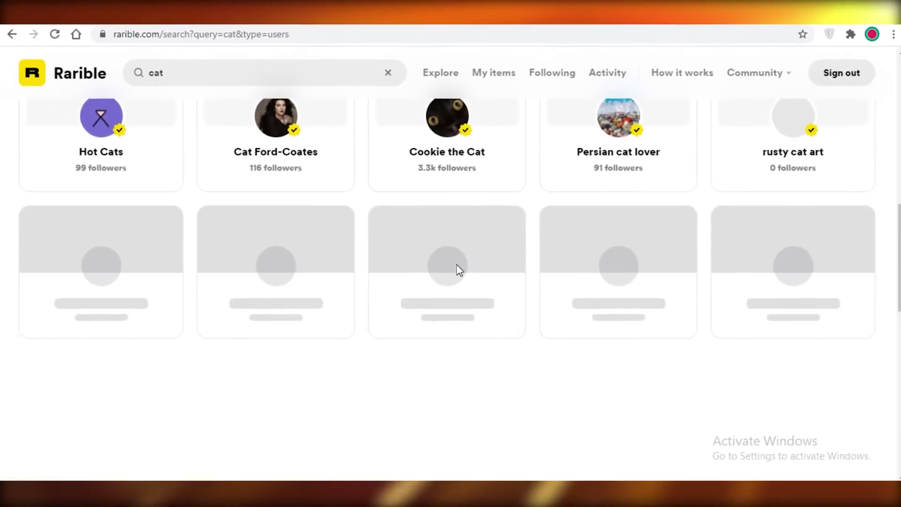
scroll(505, 287, down, 4)
scroll(522, 276, up, 5)
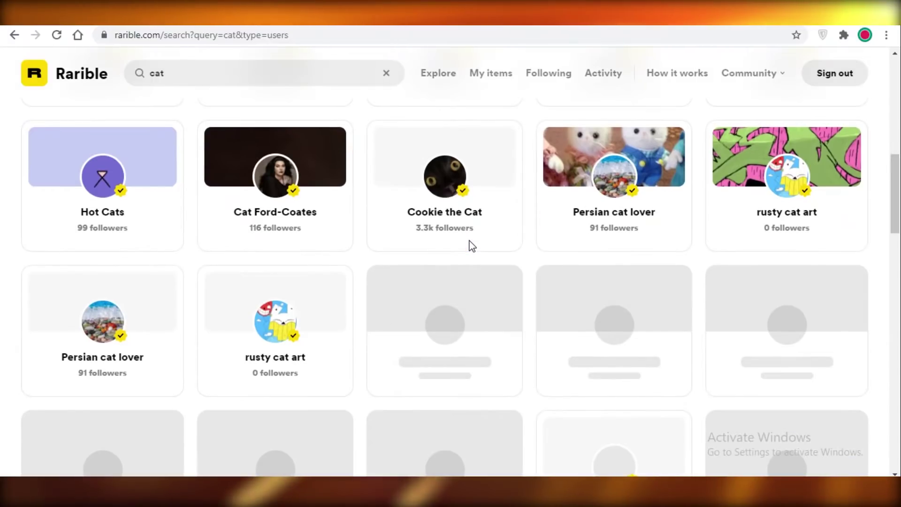
scroll(469, 247, down, 3)
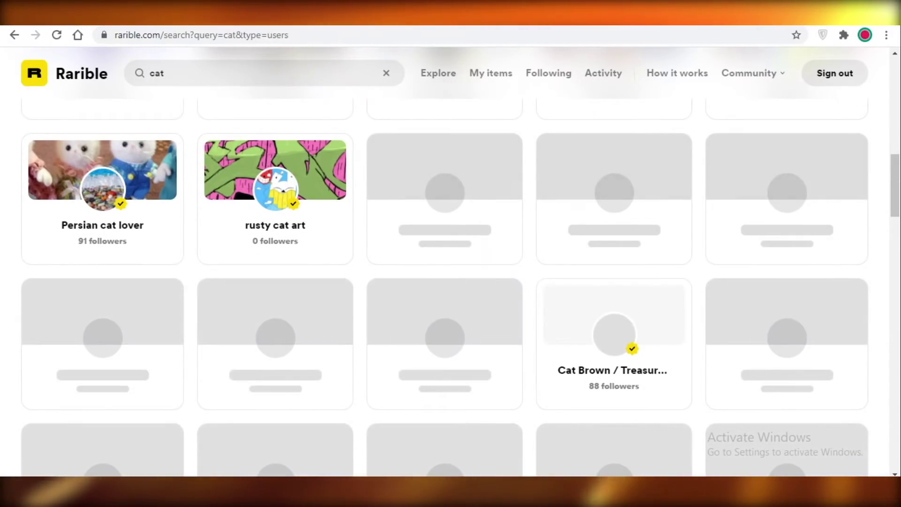
scroll(370, 413, up, 10)
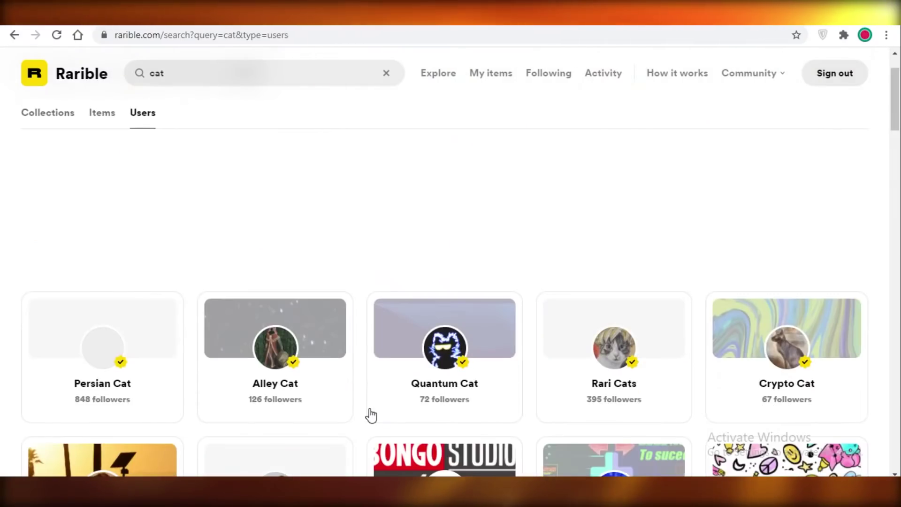
scroll(496, 195, down, 8)
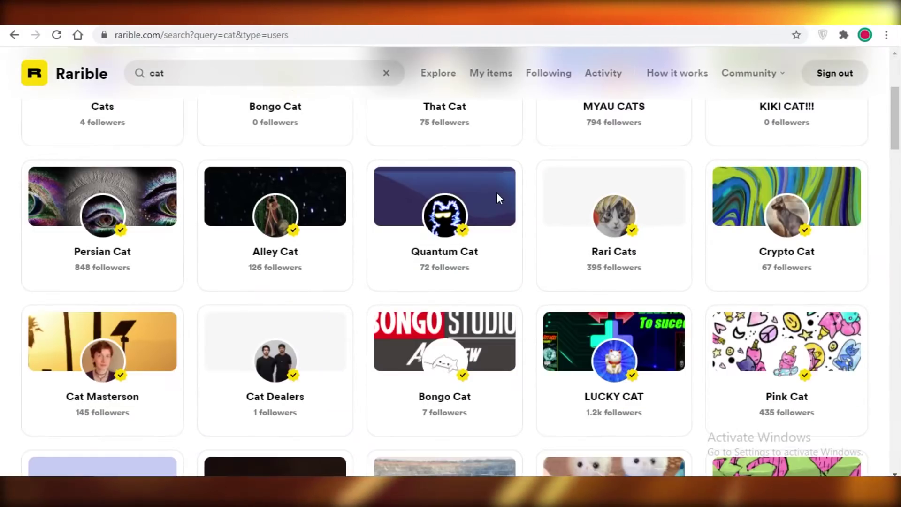
scroll(497, 194, down, 10)
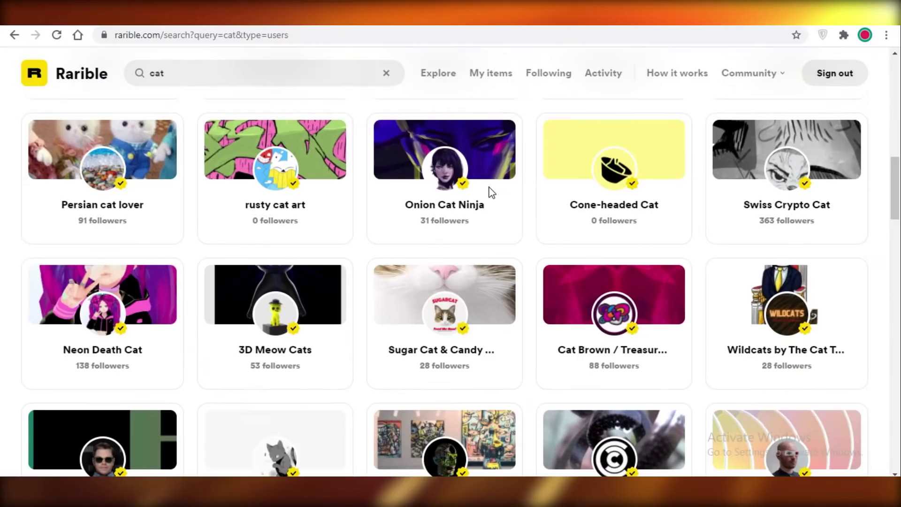
scroll(488, 221, down, 8)
scroll(488, 225, up, 20)
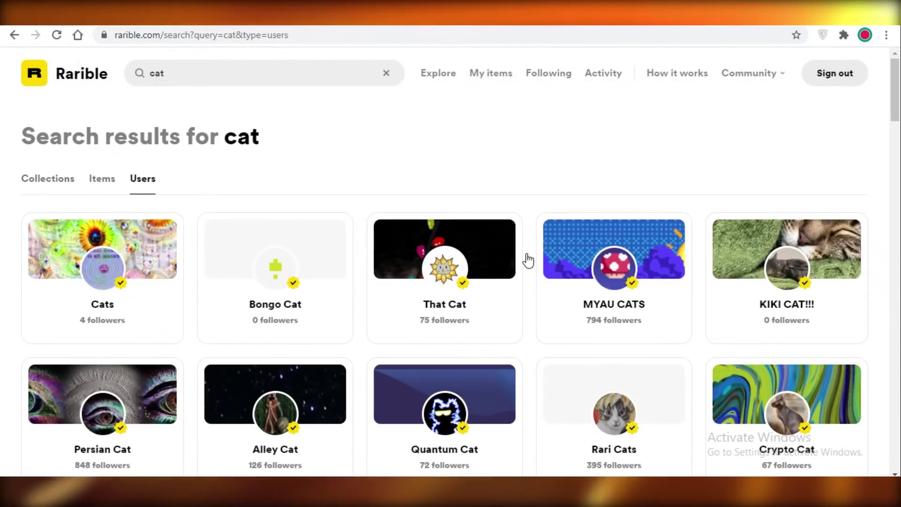
scroll(570, 235, down, 20)
scroll(566, 237, down, 10)
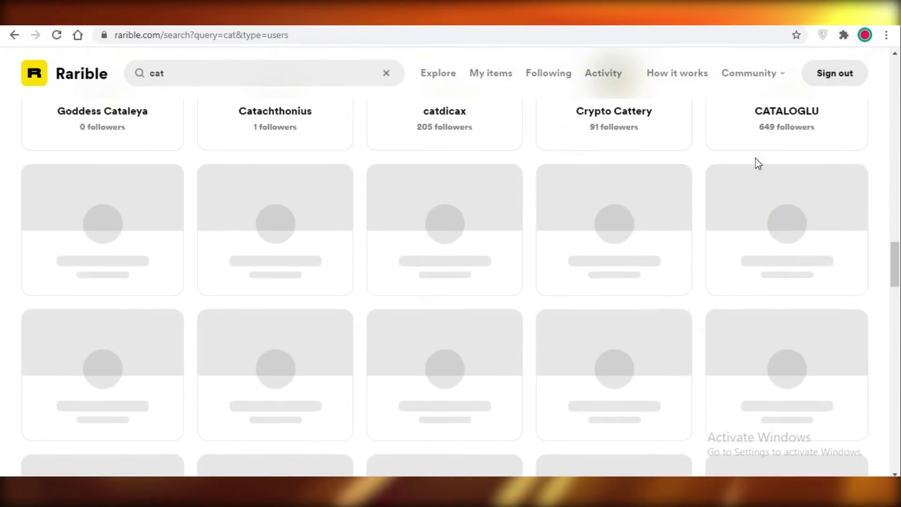
scroll(757, 163, up, 20)
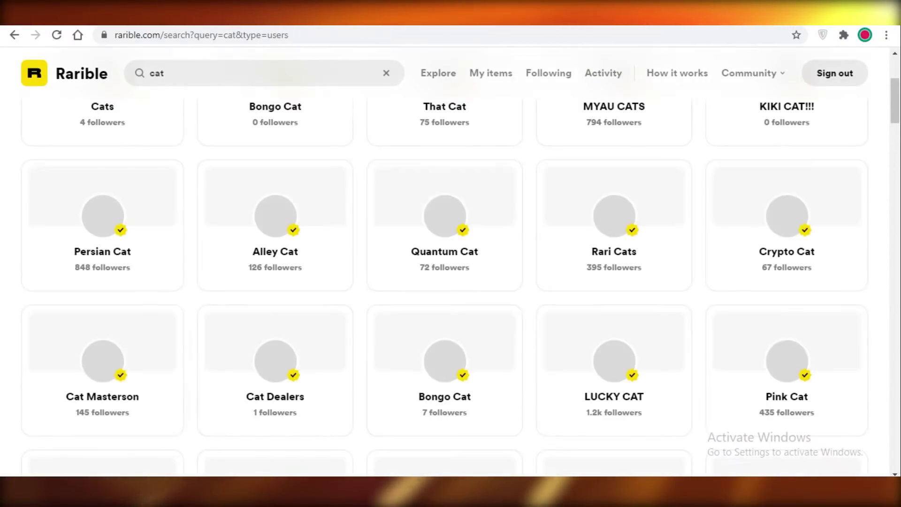
- Open the Alley Cat user profile and scroll through it
click(350, 200)
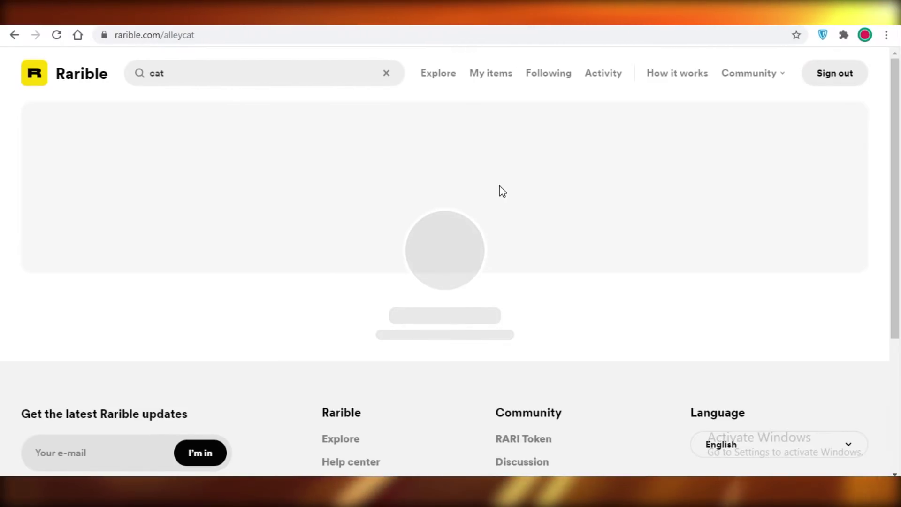
scroll(388, 253, down, 4)
scroll(388, 253, up, 4)
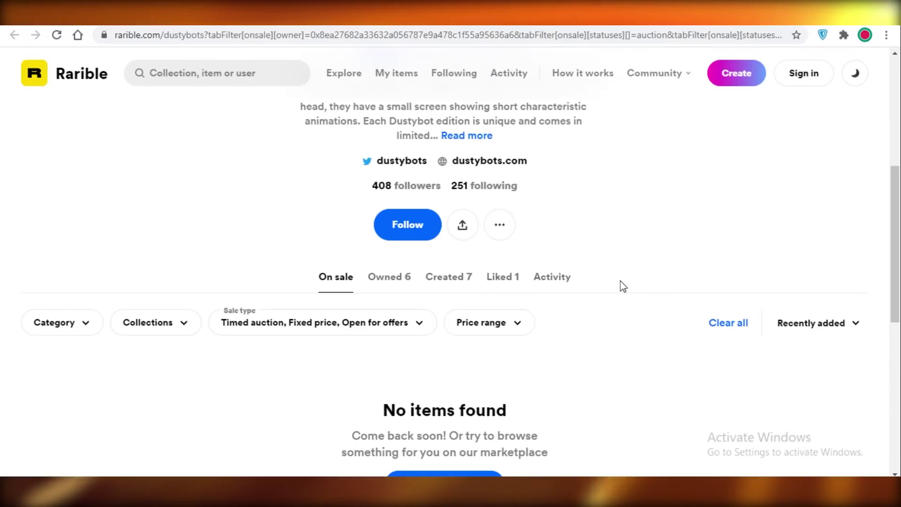
scroll(311, 205, up, 5)
scroll(311, 205, down, 3)
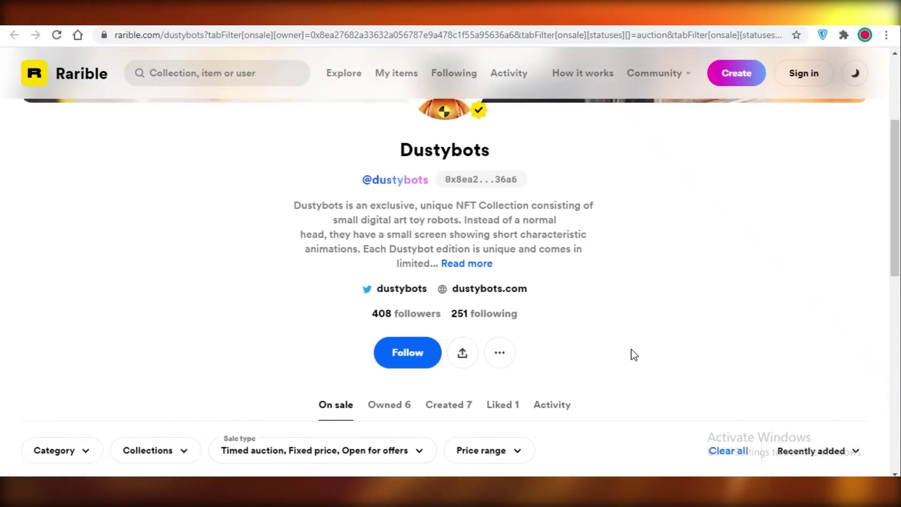
scroll(537, 324, down, 3)
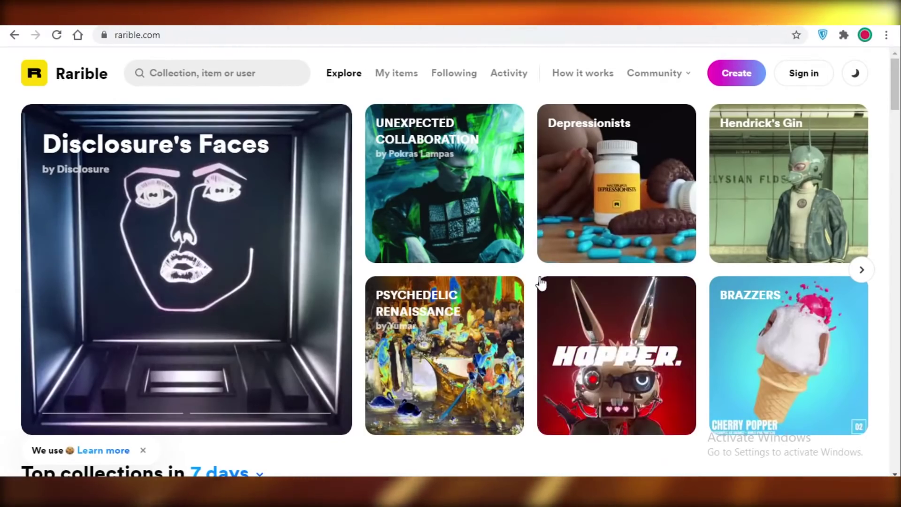
- Scroll the home page to the Top sellers in 1 day list and its verified badges
scroll(833, 315, down, 1)
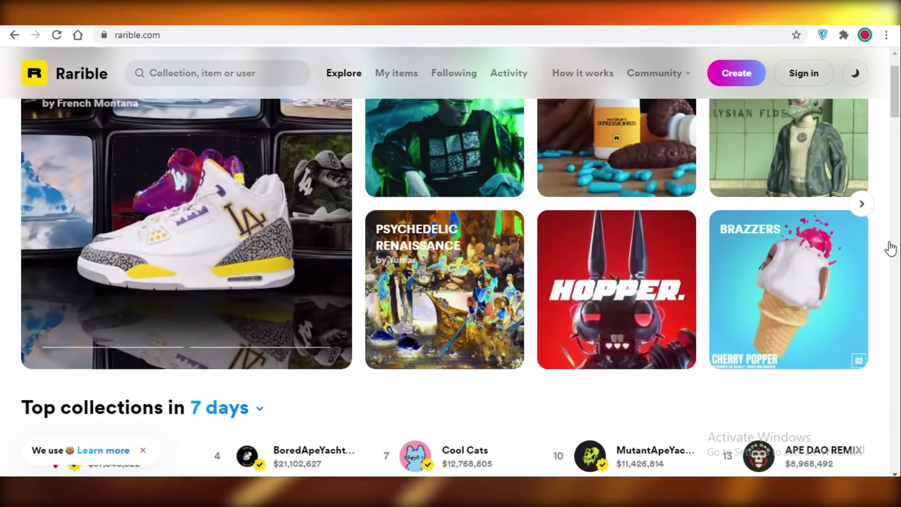
scroll(892, 188, up, 1)
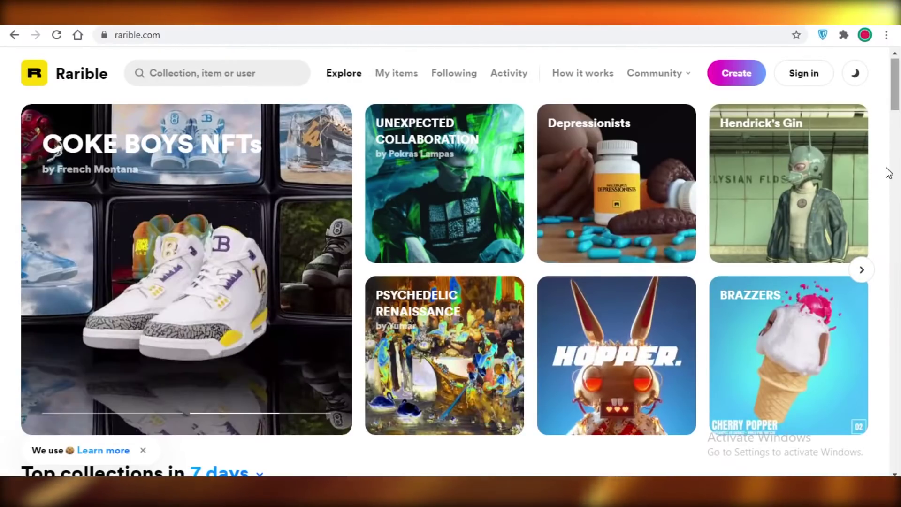